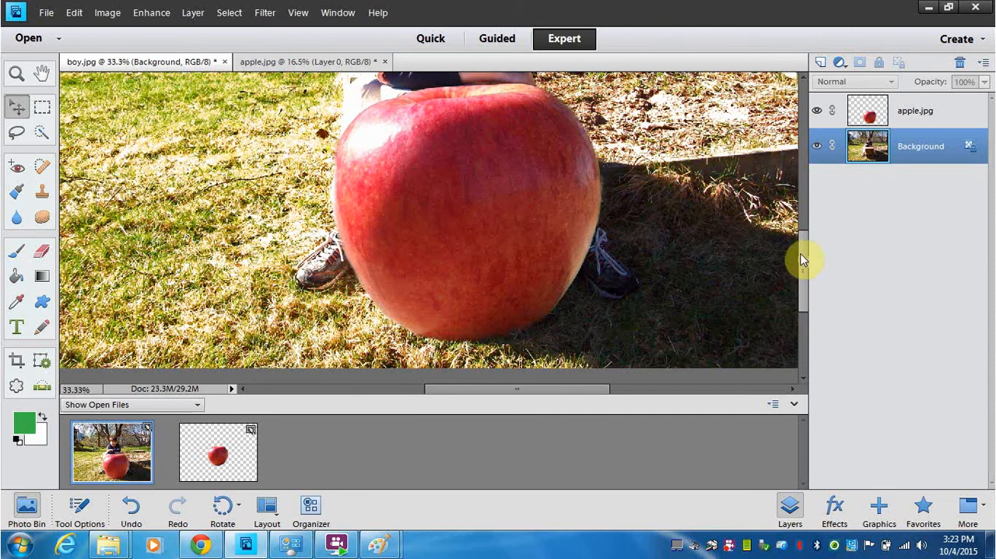
Step: Enlarge the apple slightly from its upper-left corner, apply the transformation and deselect the apple layer
scroll(804, 252, up, 2)
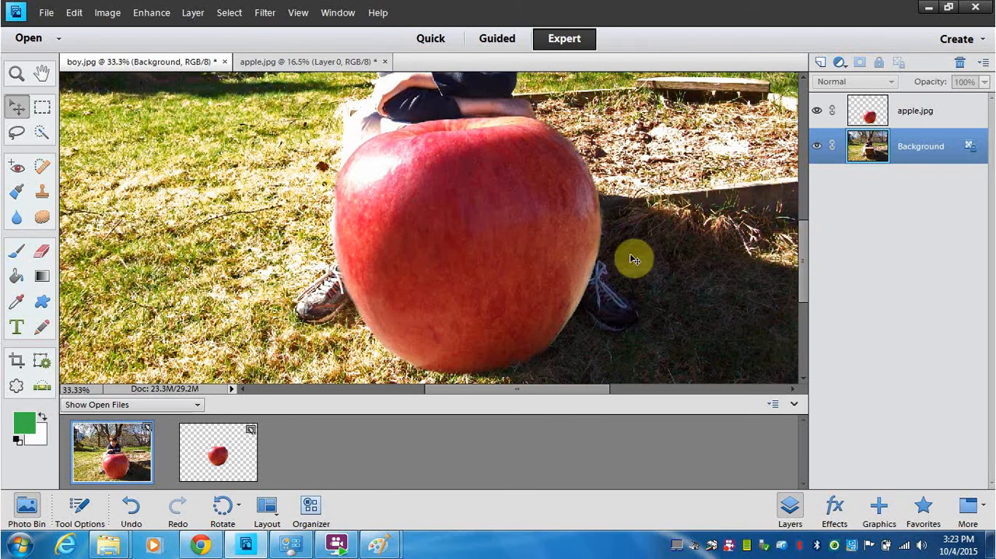
click(484, 251)
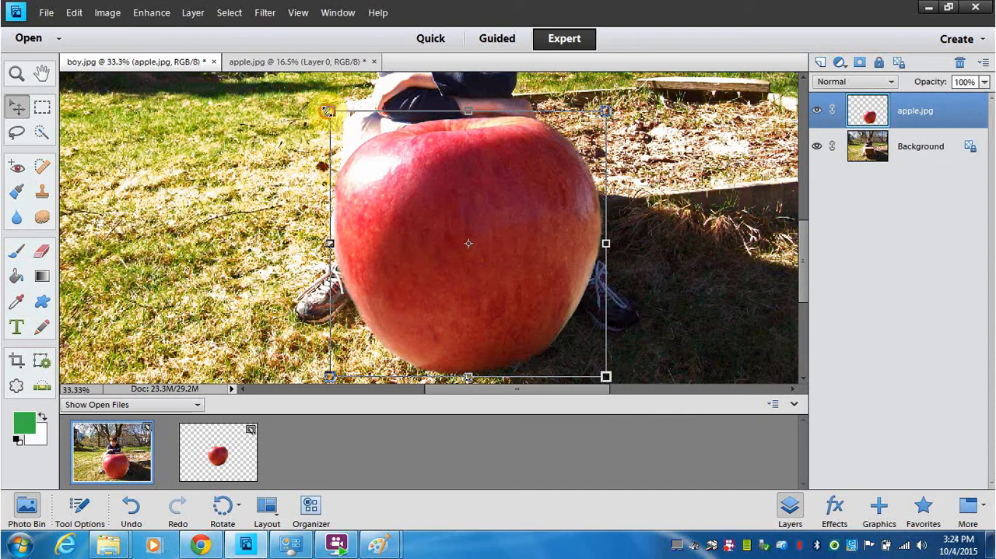
drag(326, 111, 317, 107)
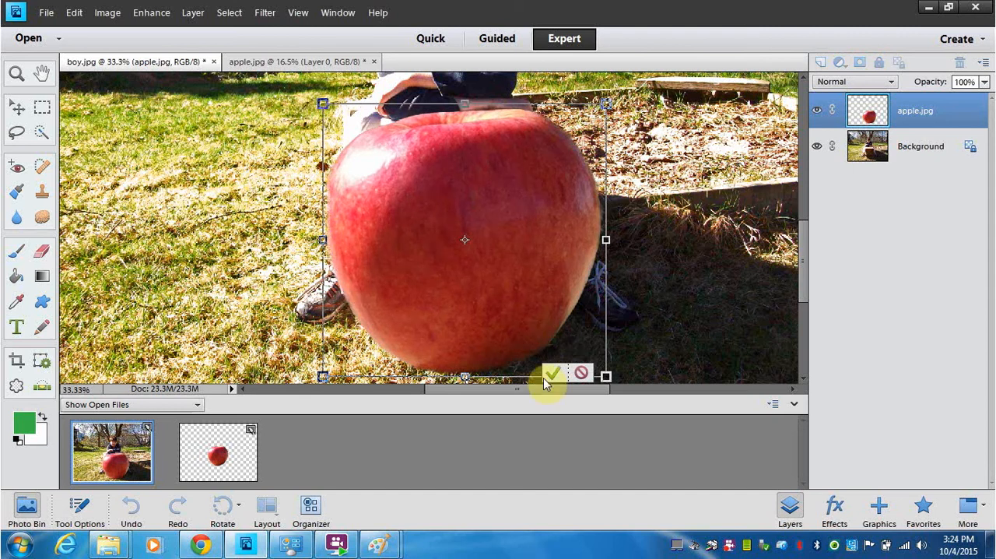
click(554, 374)
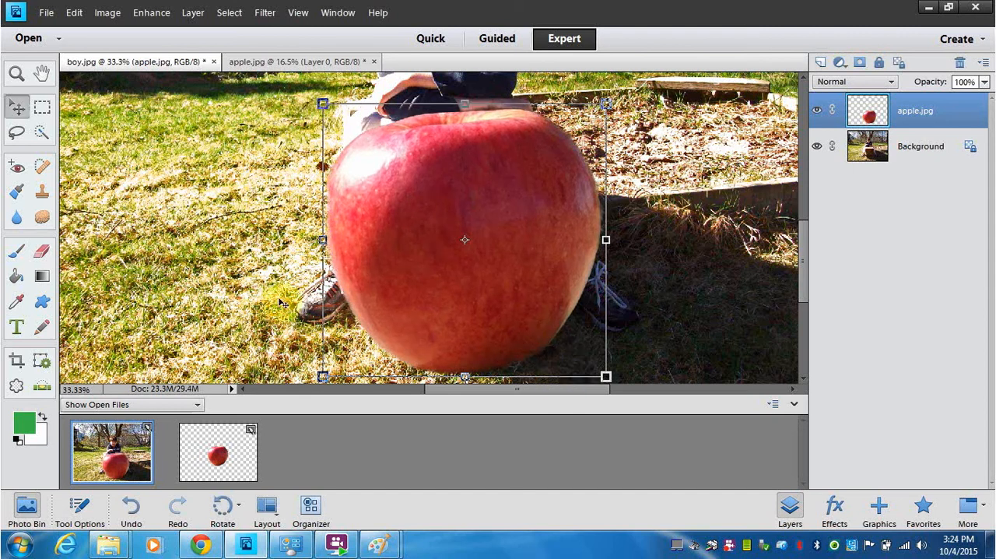
click(238, 198)
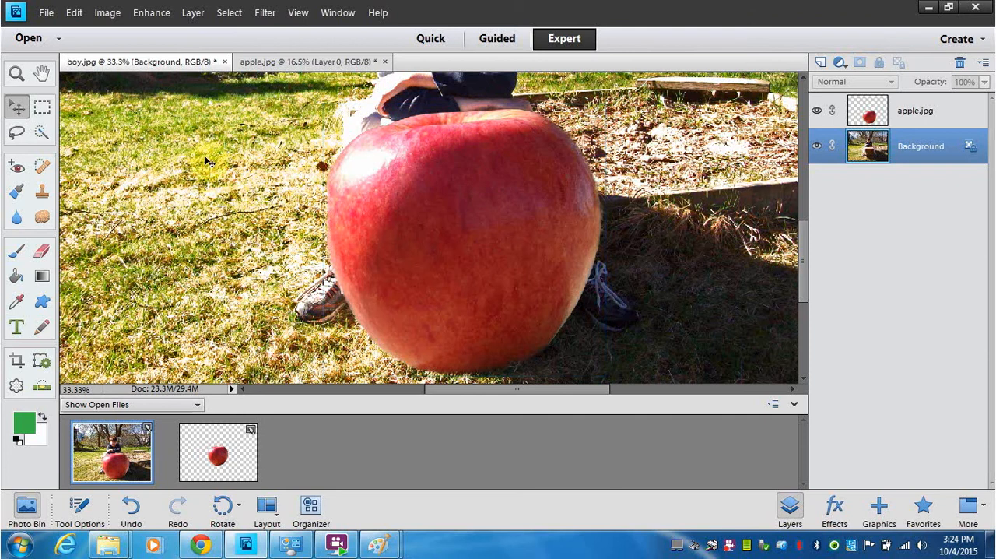
Step: Activate the Blur tool for the apple's upper edge and set its strength to 91%
key(ctrl+equal)
key(ctrl+equal)
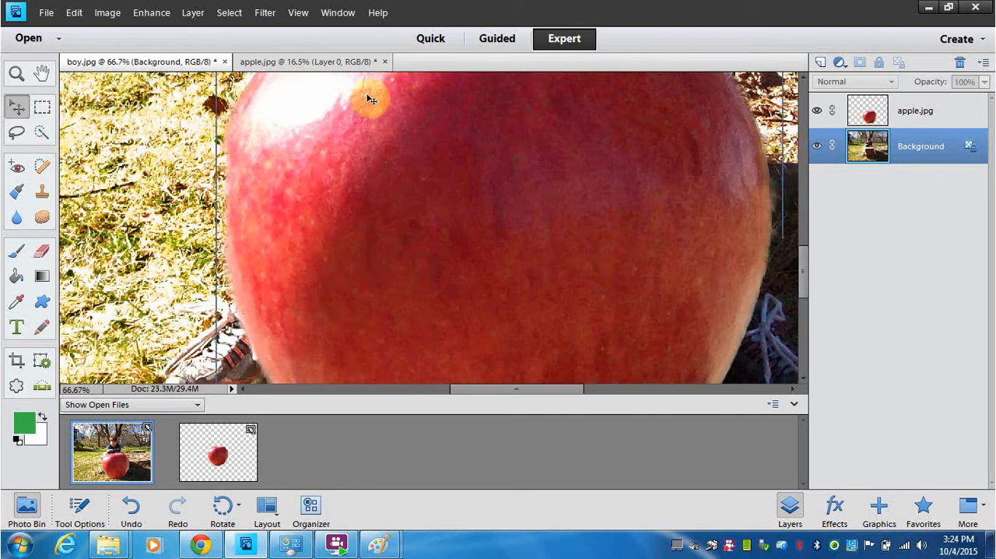
drag(808, 280, 808, 234)
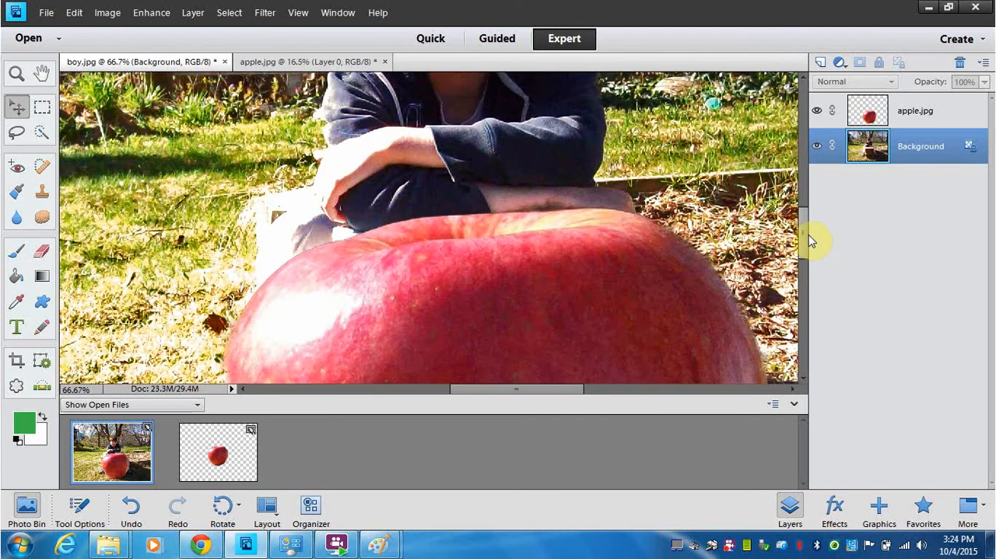
key(ctrl+equal)
key(ctrl+equal)
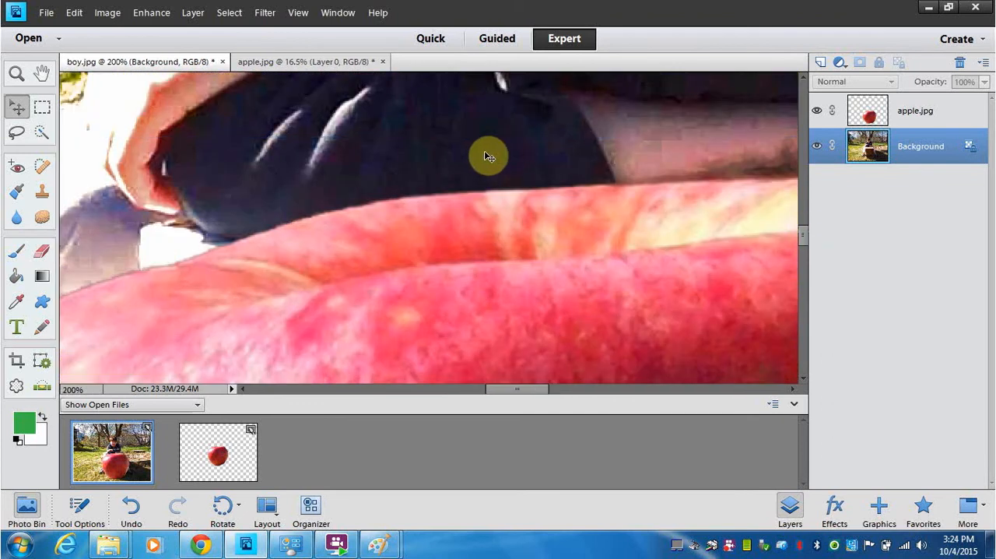
click(17, 220)
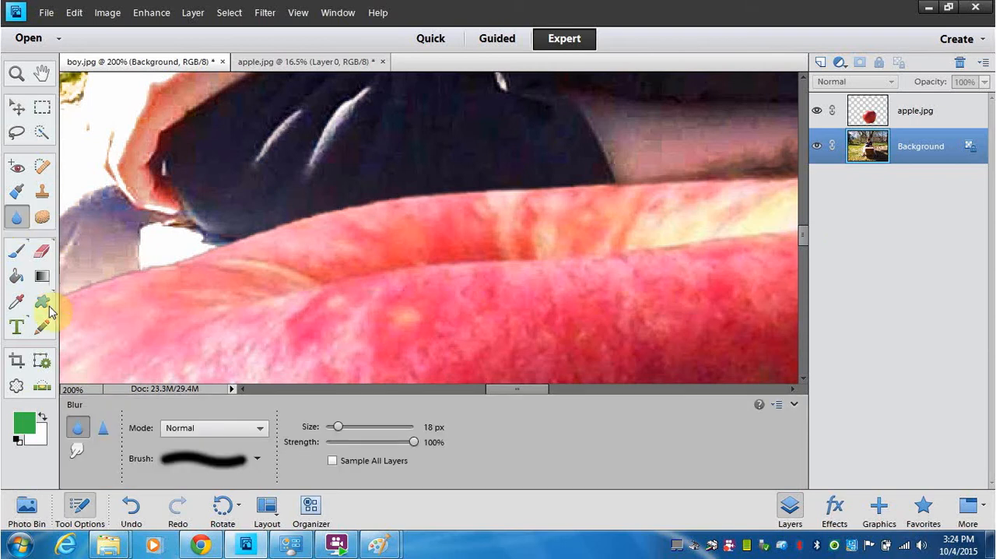
click(79, 430)
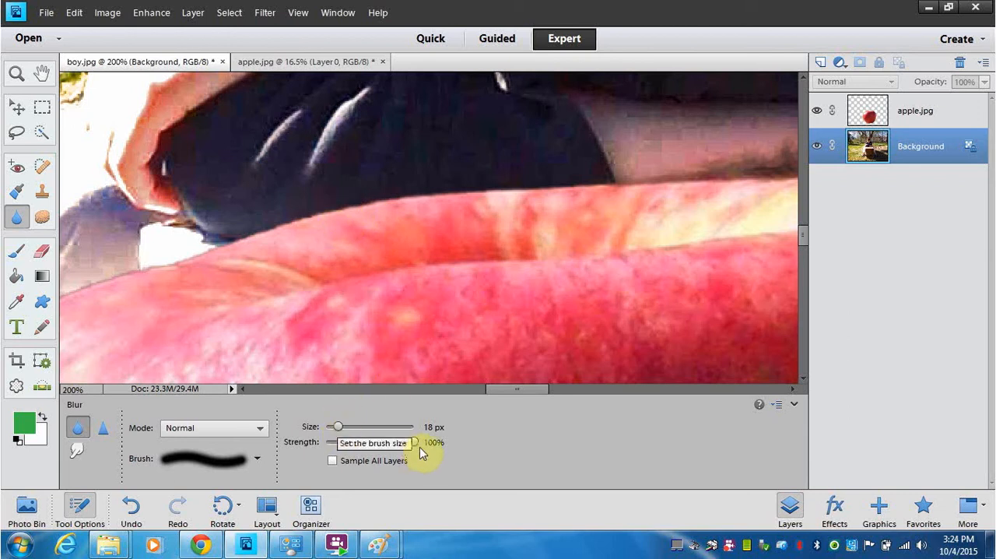
drag(415, 443, 404, 441)
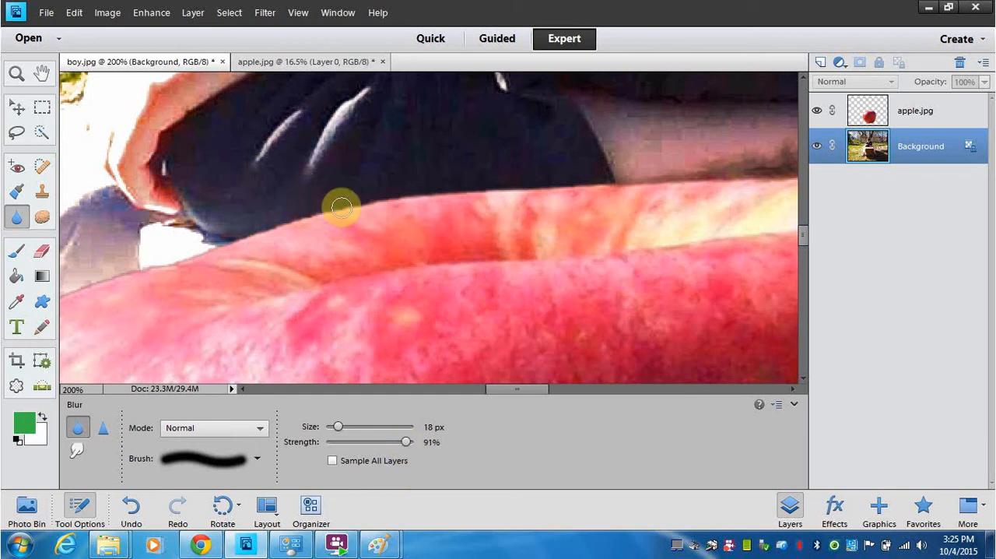
Step: Blur along the apple's upper edge where it meets the dark clothing, working on the Background layer
key(ctrl+plus)
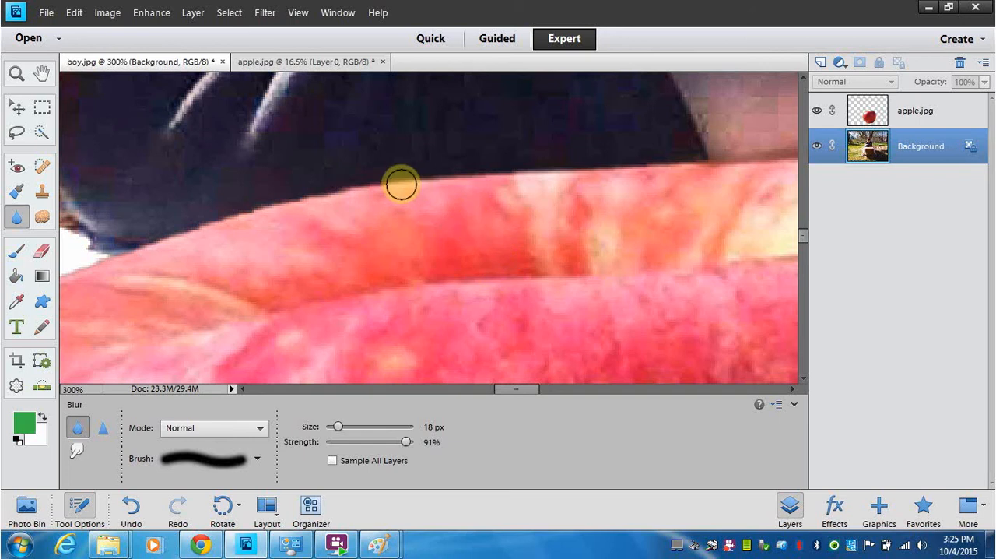
click(442, 184)
click(424, 182)
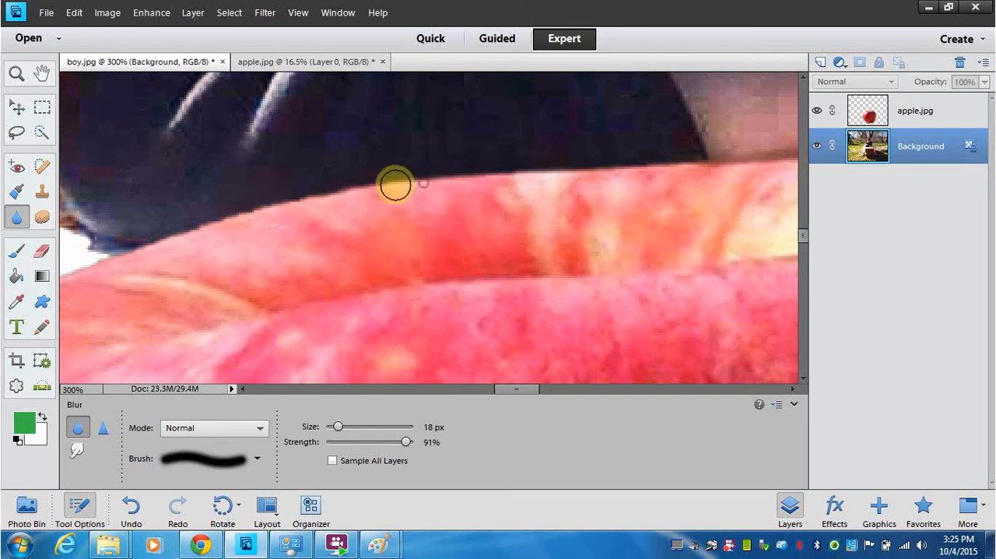
click(383, 186)
click(373, 190)
click(400, 185)
click(320, 196)
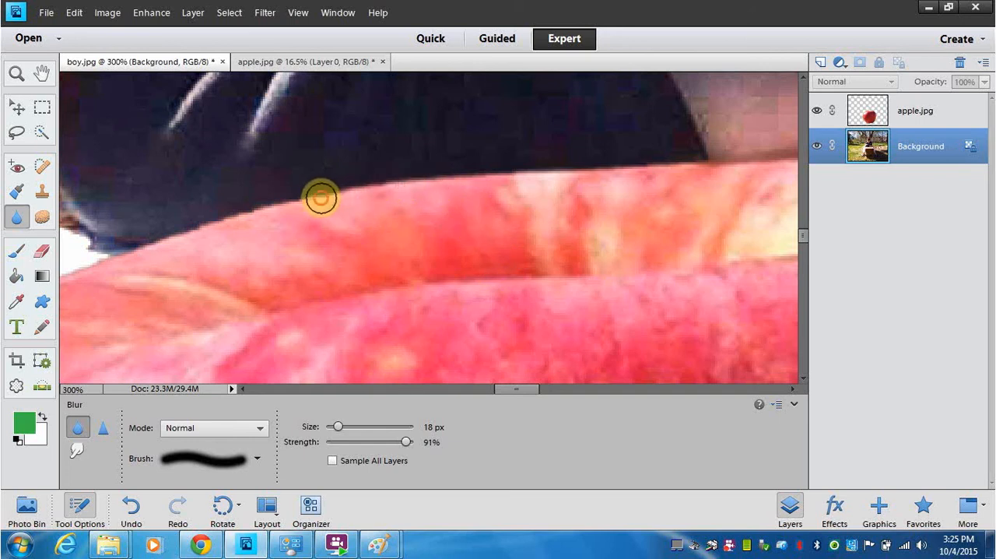
click(357, 192)
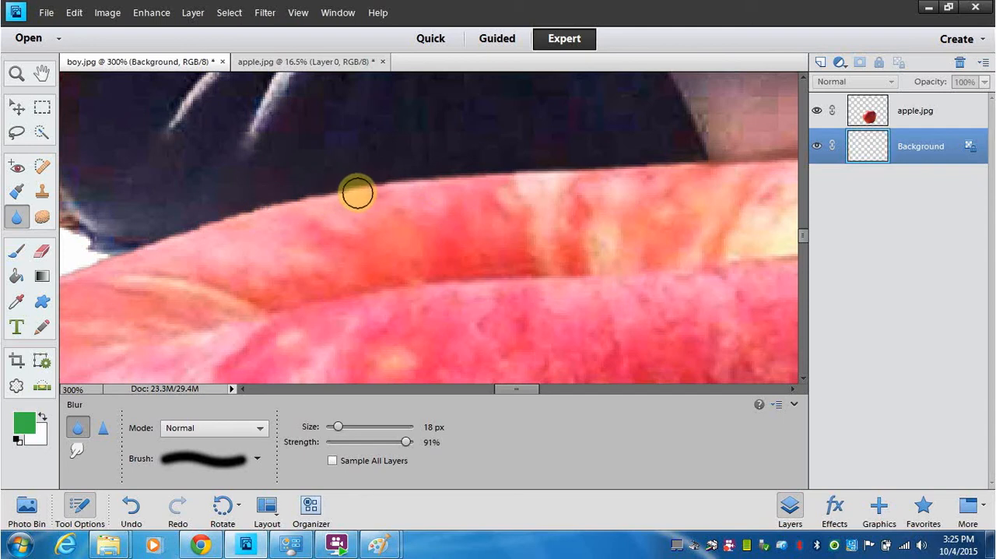
click(294, 202)
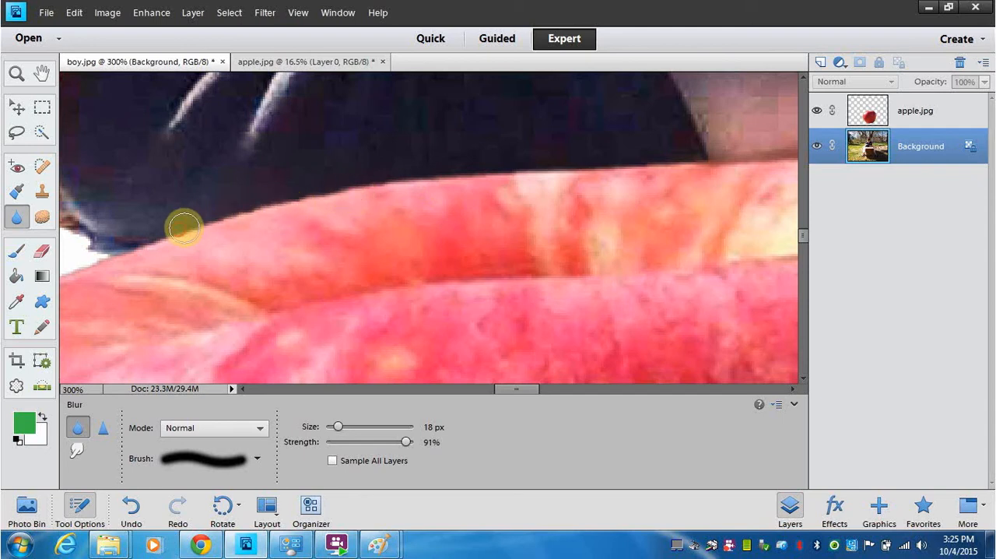
click(104, 257)
drag(78, 267, 194, 248)
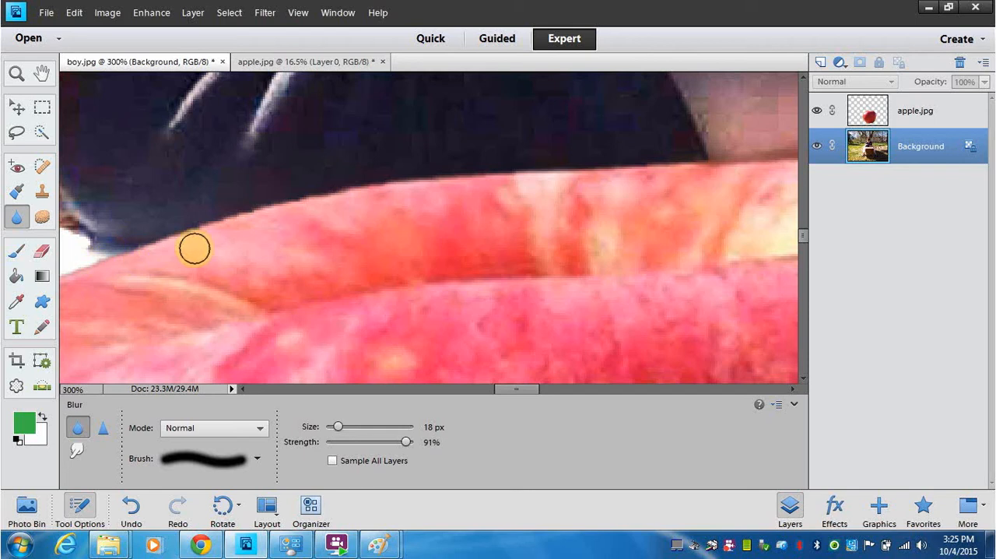
Step: Set the blur strength to 100% and brush over the apple's upper edge again on the Background layer
click(407, 441)
drag(412, 439, 413, 441)
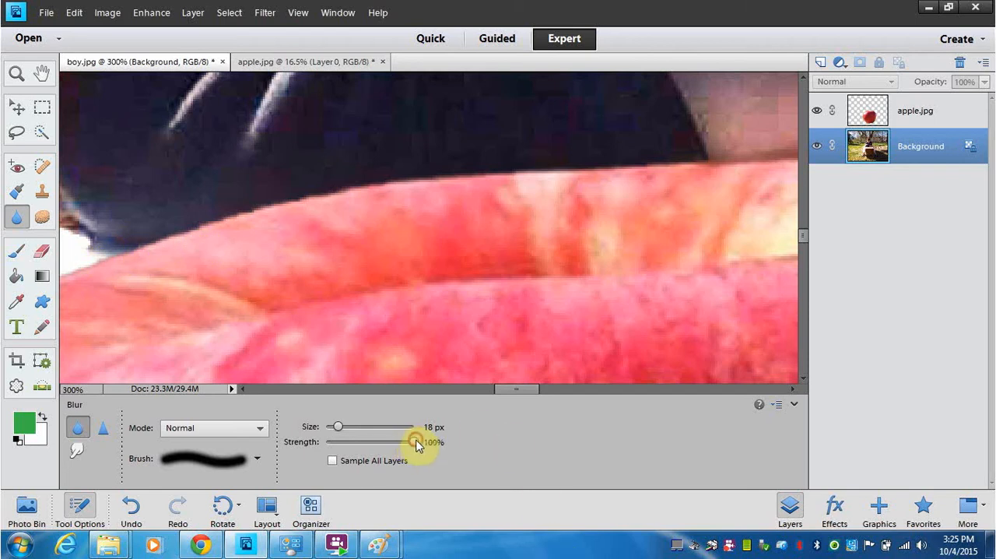
click(221, 210)
mouse_move(221, 210)
mouse_down()
mouse_move(88, 269)
mouse_move(346, 189)
mouse_move(325, 203)
mouse_move(465, 174)
mouse_move(724, 164)
mouse_move(625, 162)
mouse_up()
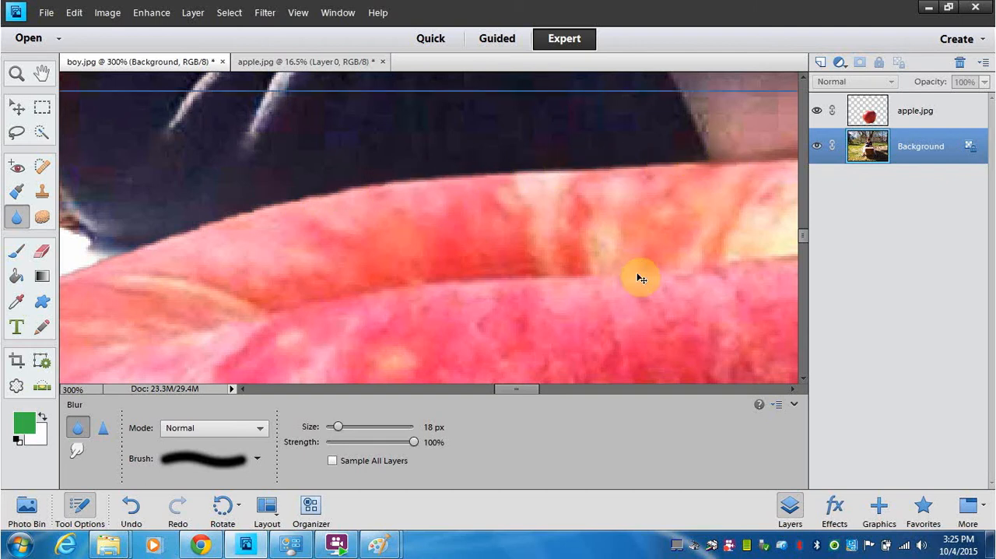
Step: Set the blur brush size to 22 px and blur along the boundary between the apple's top and the boy
key(ctrl+minus)
key(ctrl+minus)
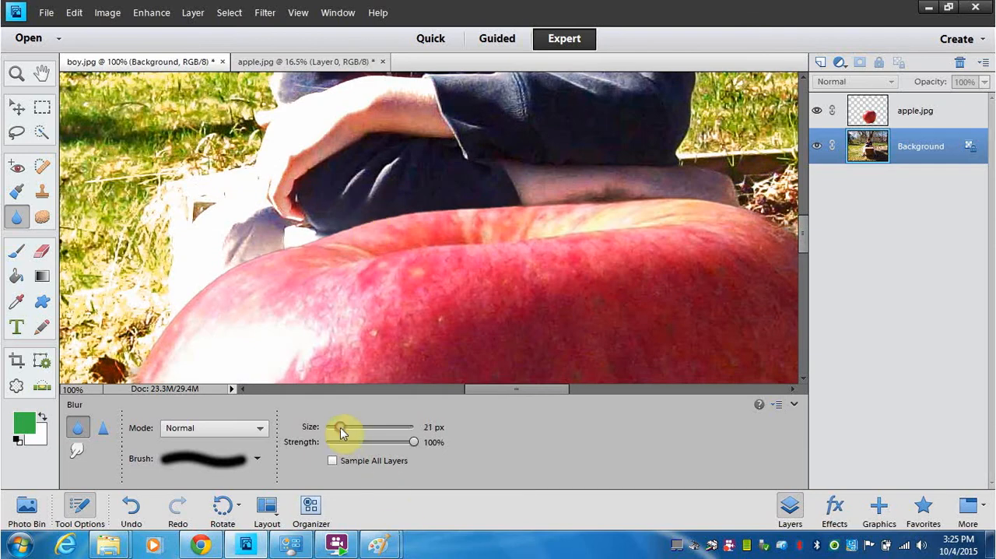
drag(341, 430, 342, 431)
mouse_move(384, 218)
mouse_down()
mouse_move(389, 209)
mouse_move(313, 234)
mouse_move(322, 224)
mouse_move(282, 247)
mouse_move(319, 237)
mouse_move(285, 251)
mouse_move(265, 252)
mouse_move(291, 245)
mouse_move(240, 256)
mouse_move(267, 250)
mouse_move(220, 271)
mouse_move(240, 264)
mouse_move(168, 319)
mouse_move(200, 291)
mouse_move(264, 290)
mouse_move(216, 275)
mouse_move(295, 261)
mouse_move(322, 229)
mouse_move(685, 195)
mouse_up()
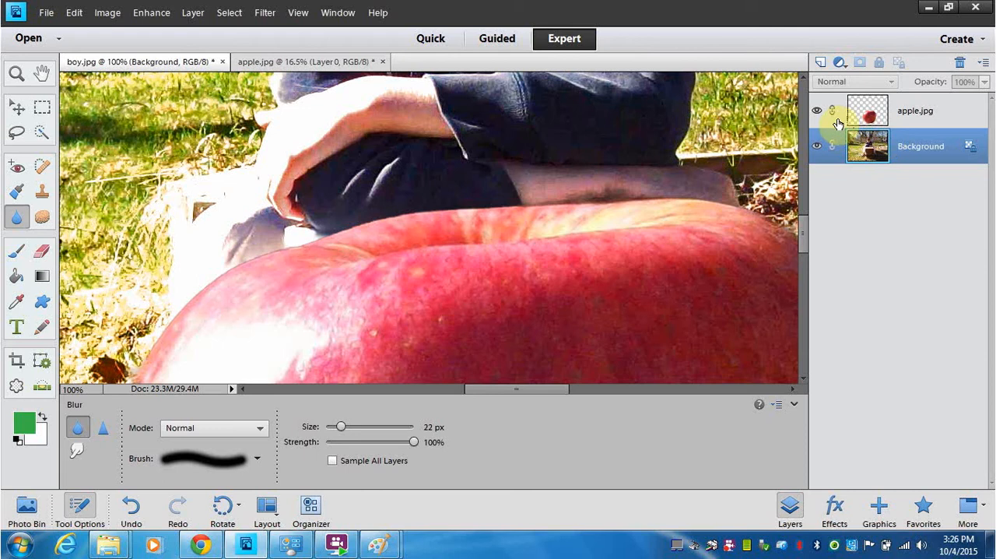
Step: Select the apple.jpg layer and blur the apple's edge from the top around and down its left side
click(838, 123)
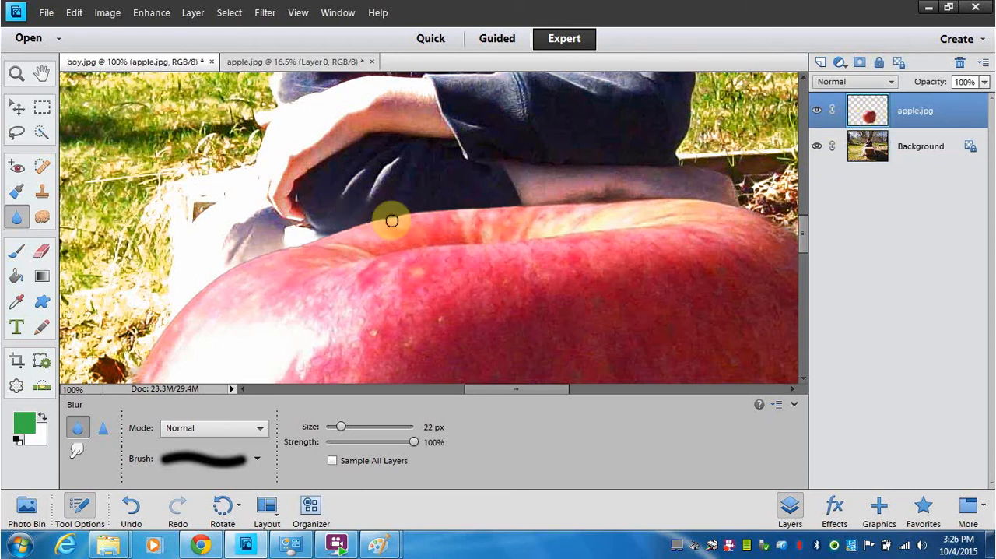
mouse_move(391, 221)
mouse_down()
mouse_move(443, 212)
mouse_move(347, 228)
mouse_move(462, 163)
mouse_move(354, 229)
mouse_move(232, 265)
mouse_move(263, 256)
mouse_move(204, 290)
mouse_move(290, 278)
mouse_move(216, 293)
mouse_move(217, 280)
mouse_move(184, 302)
mouse_move(198, 291)
mouse_move(142, 363)
mouse_up()
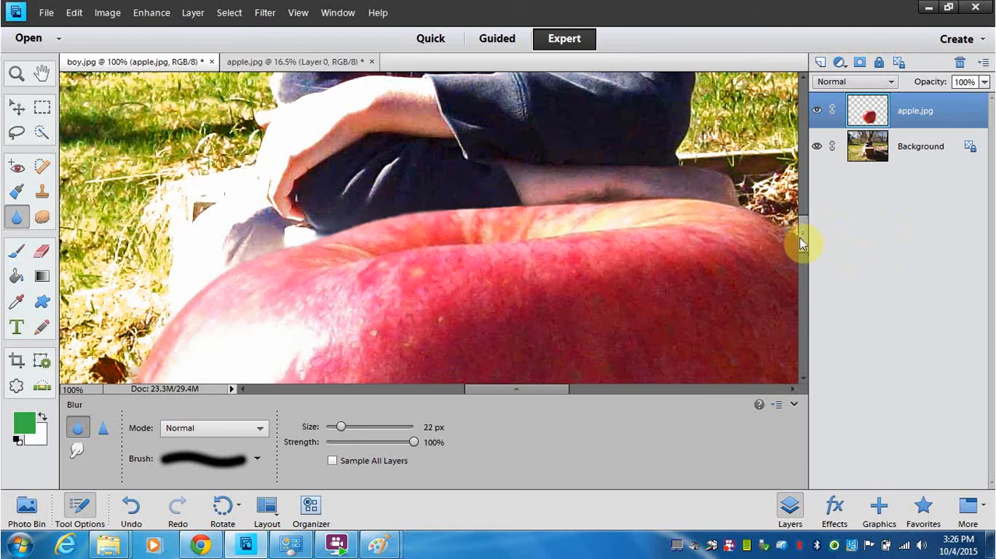
scroll(804, 237, down, 3)
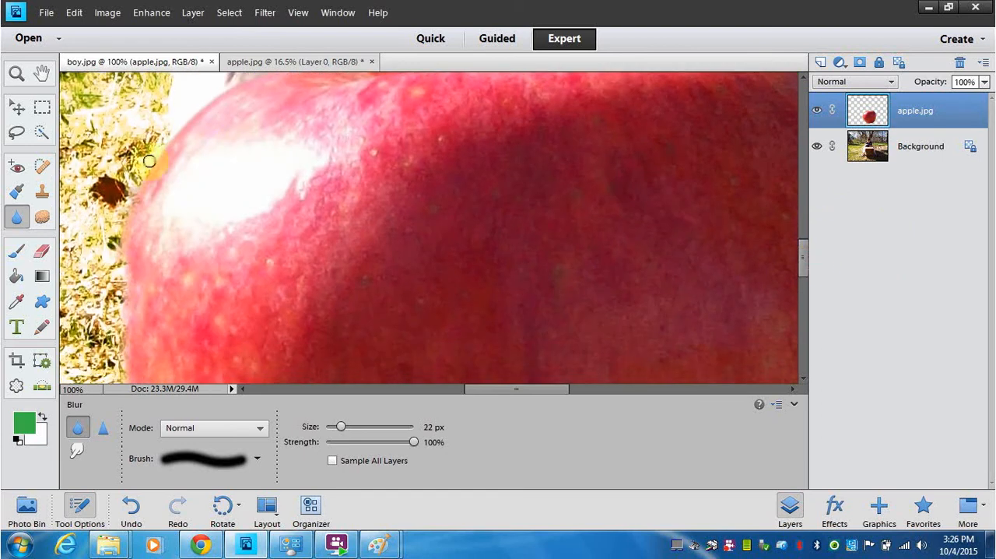
mouse_move(147, 172)
mouse_down()
mouse_move(123, 221)
mouse_move(126, 209)
mouse_move(128, 302)
mouse_up()
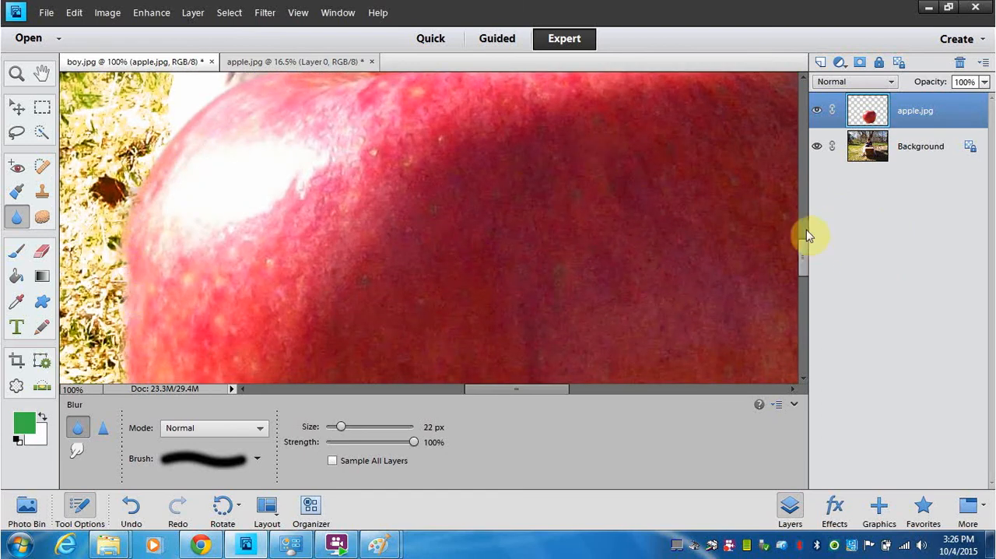
Step: Blur the right part of the apple's upper edge on the apple.jpg layer
drag(804, 254, 812, 218)
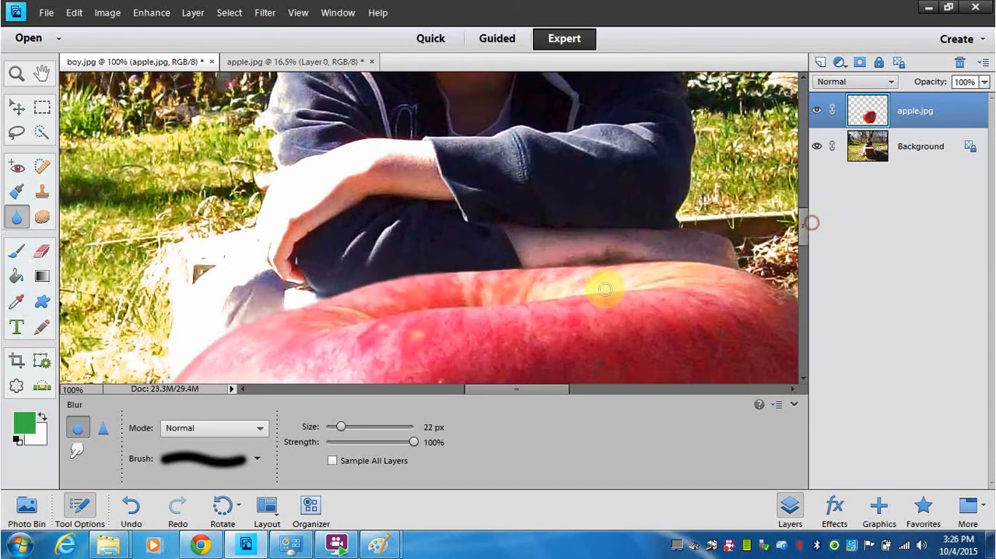
mouse_move(604, 285)
mouse_down()
mouse_move(469, 273)
mouse_move(701, 262)
mouse_move(684, 260)
mouse_move(736, 264)
mouse_move(784, 294)
mouse_up()
drag(549, 392, 583, 384)
mouse_move(806, 274)
mouse_down()
mouse_move(818, 204)
mouse_move(810, 265)
mouse_up()
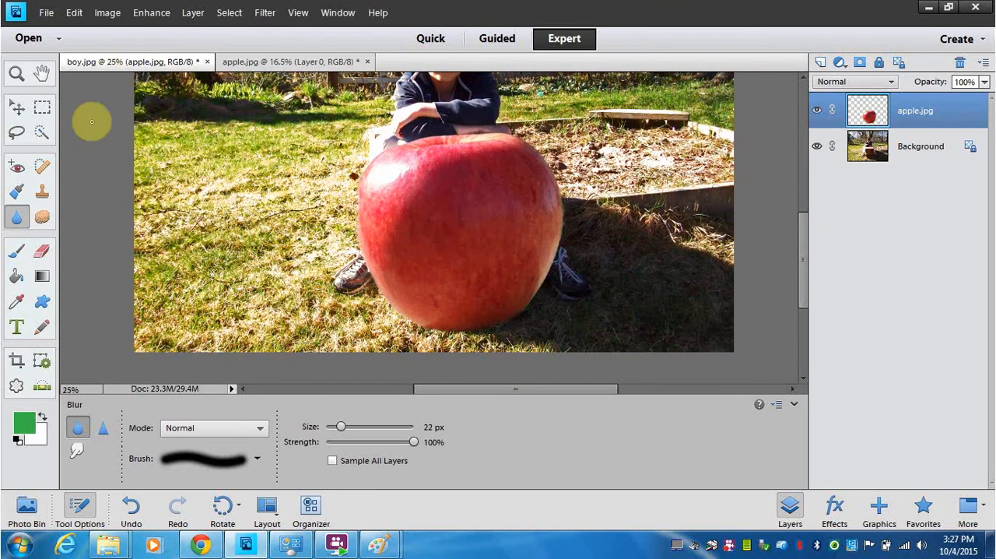
Step: Create a horizontal text box across the middle of the apple and set the text color to light green
click(17, 327)
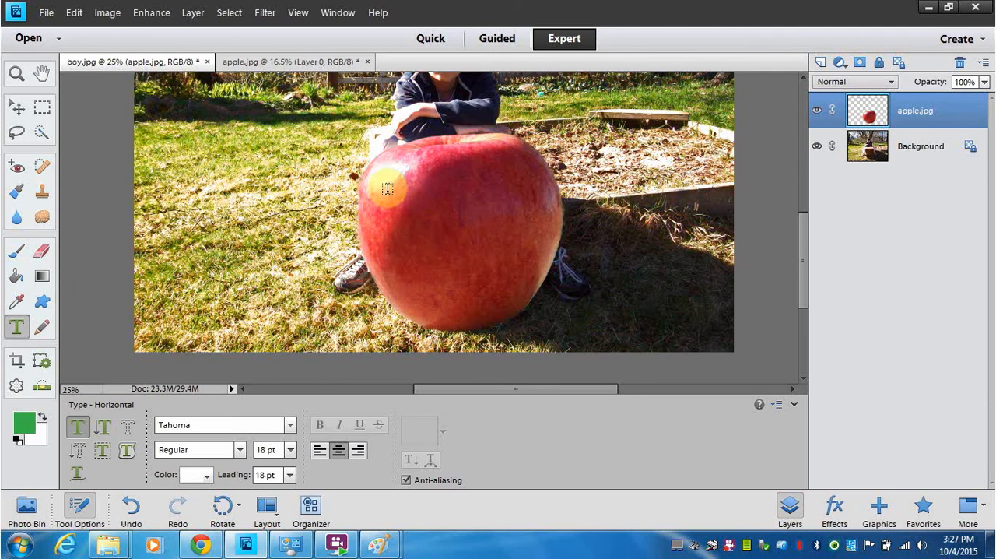
drag(388, 190, 436, 204)
drag(514, 237, 543, 271)
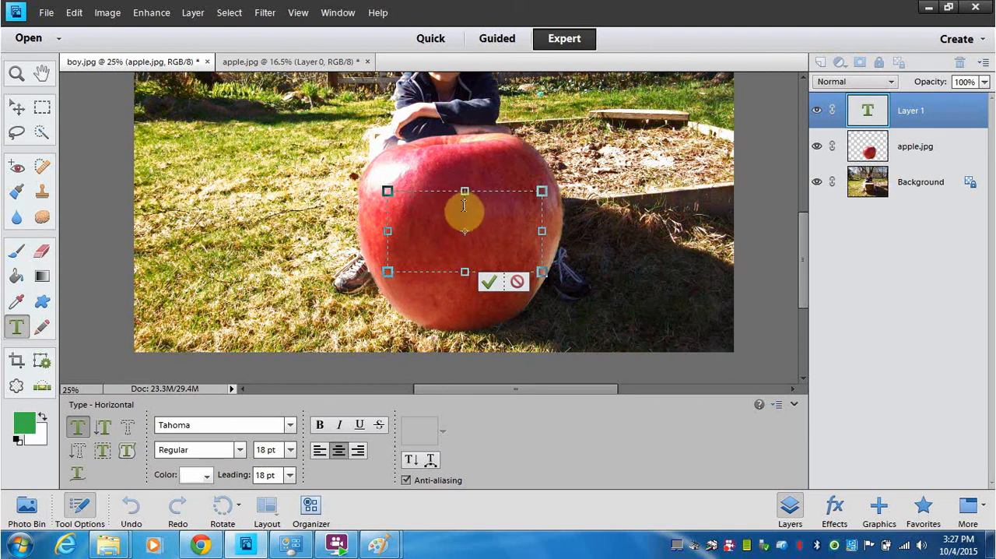
click(207, 476)
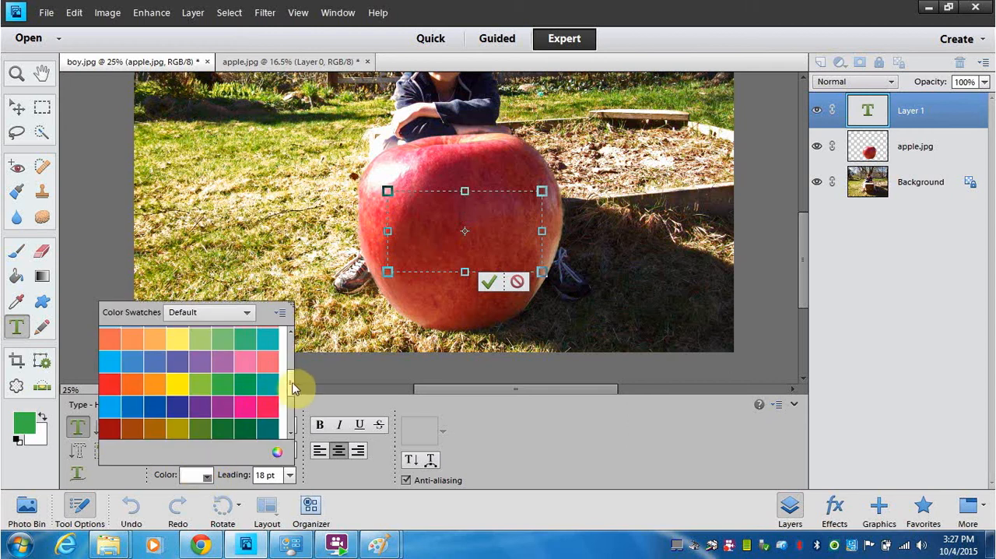
drag(291, 382, 291, 378)
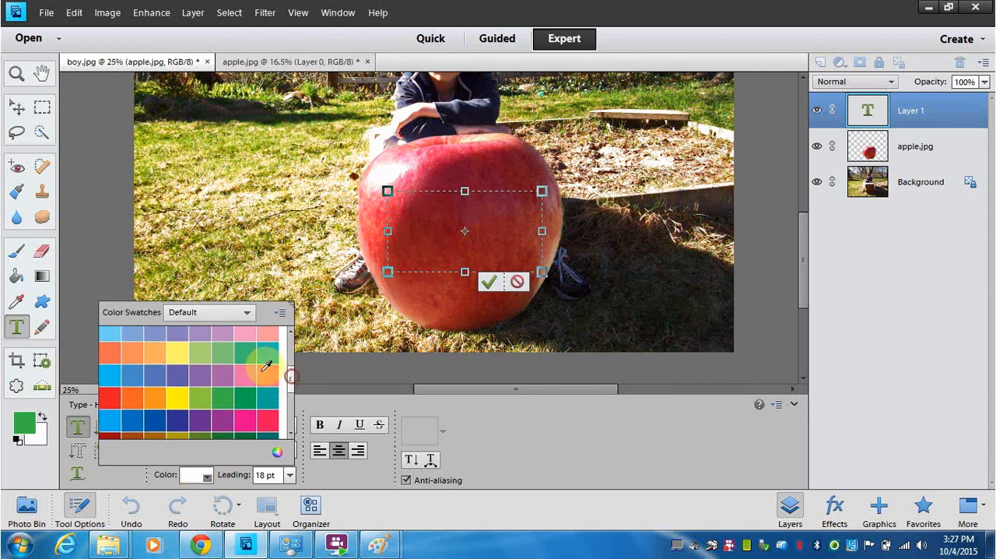
click(224, 353)
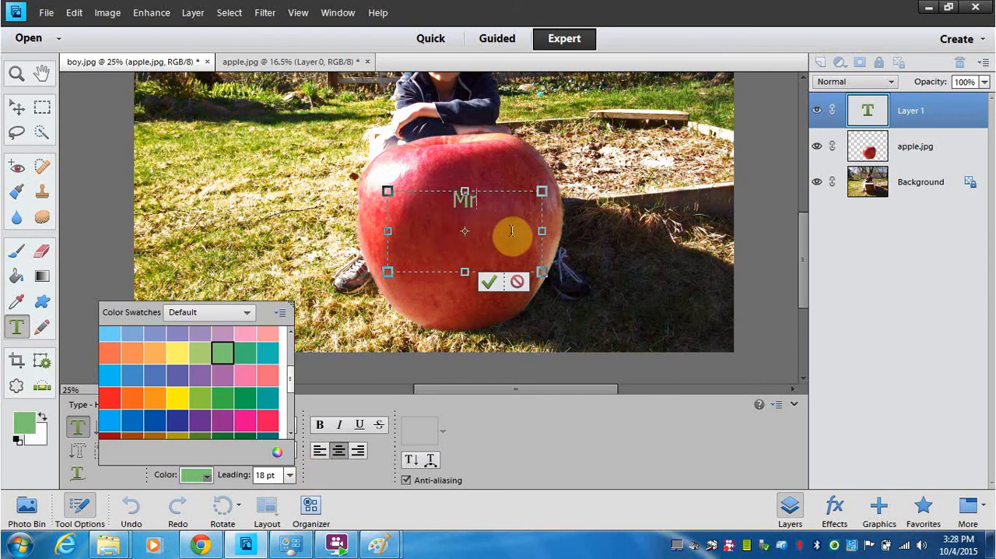
Step: Complete the lettering on the apple as three lines, "Mr. M's", "U Pick" and "Apples", and commit the text
text(. M)
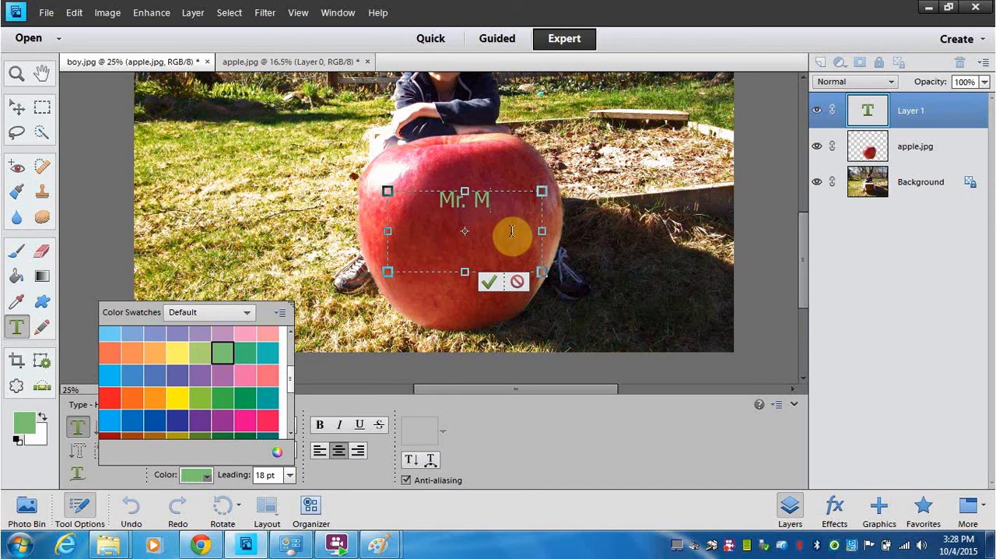
text('s)
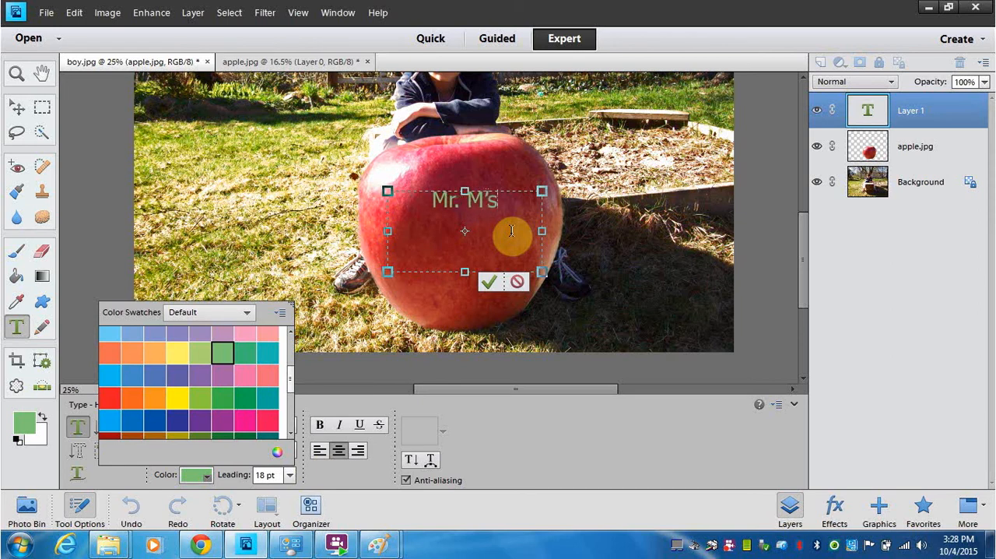
key(Return)
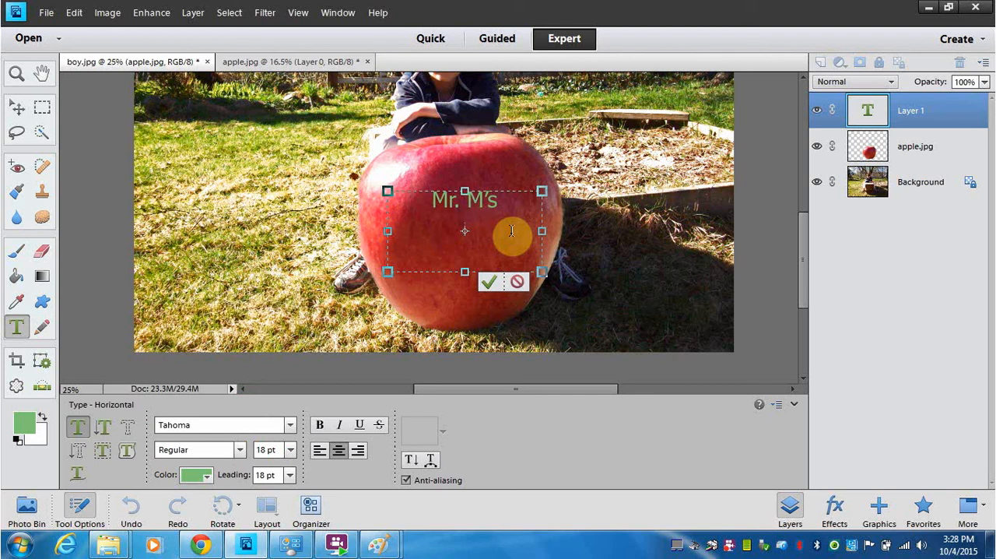
text(U Pick A)
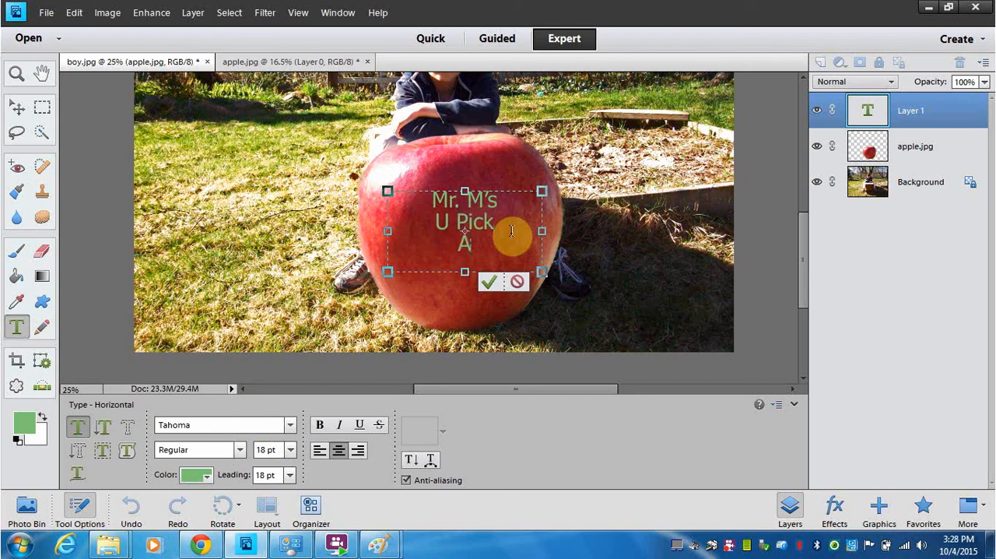
text(pples)
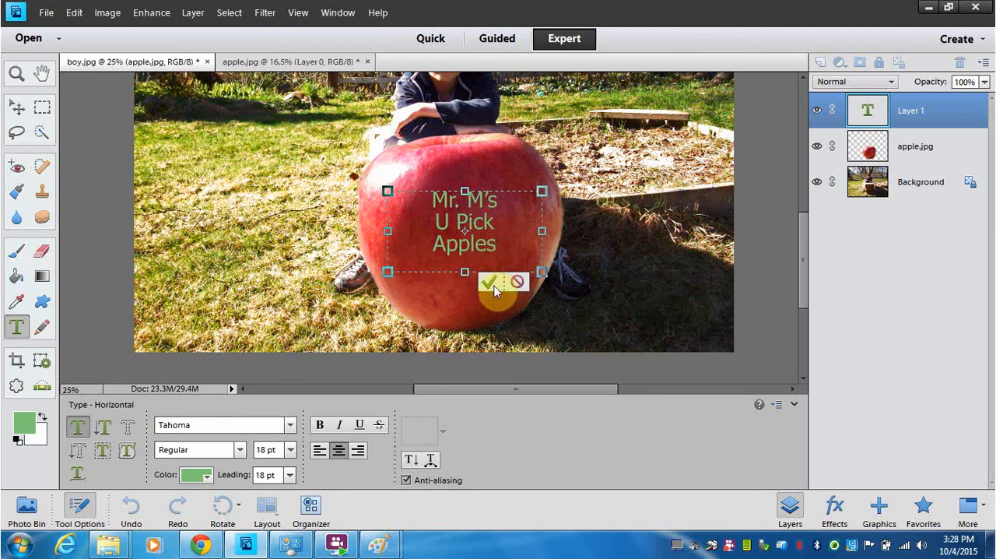
click(489, 282)
key(v)
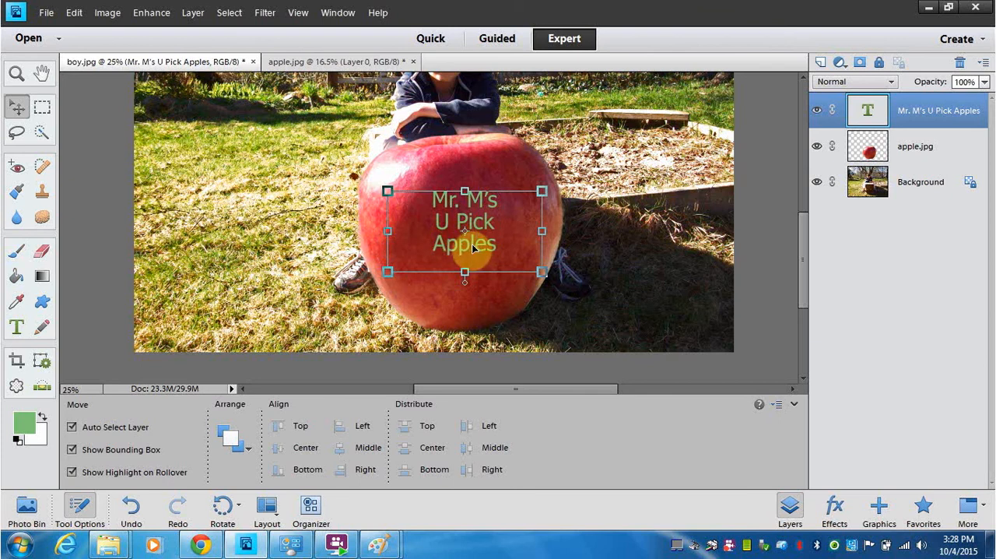
Step: Set the font size of all the apple lettering to 24 pt and commit the change
double_click(474, 244)
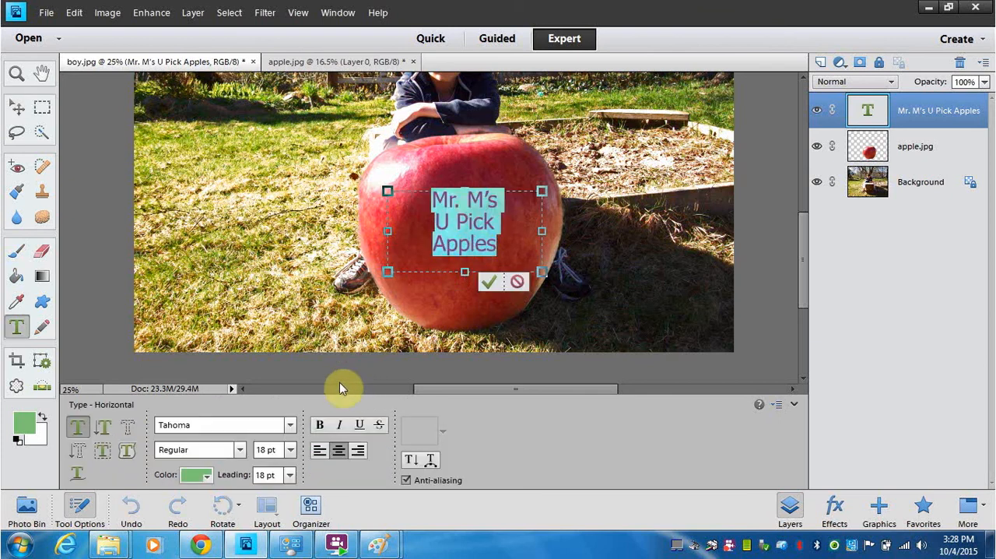
click(289, 450)
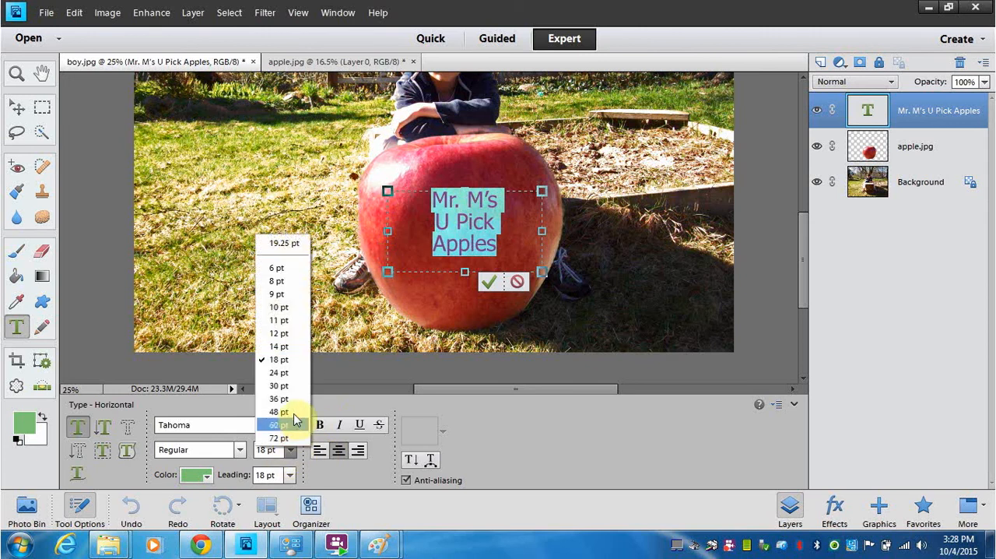
click(288, 372)
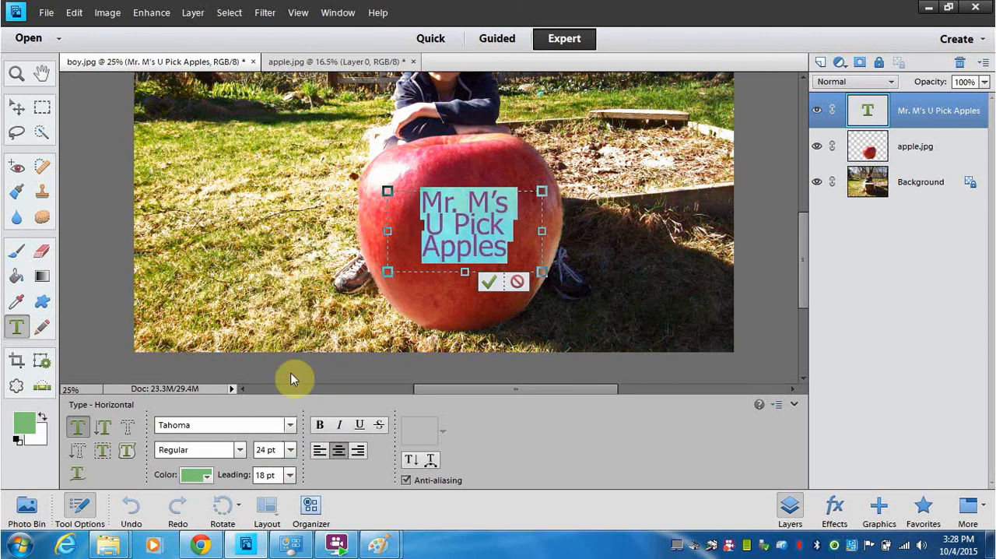
click(489, 280)
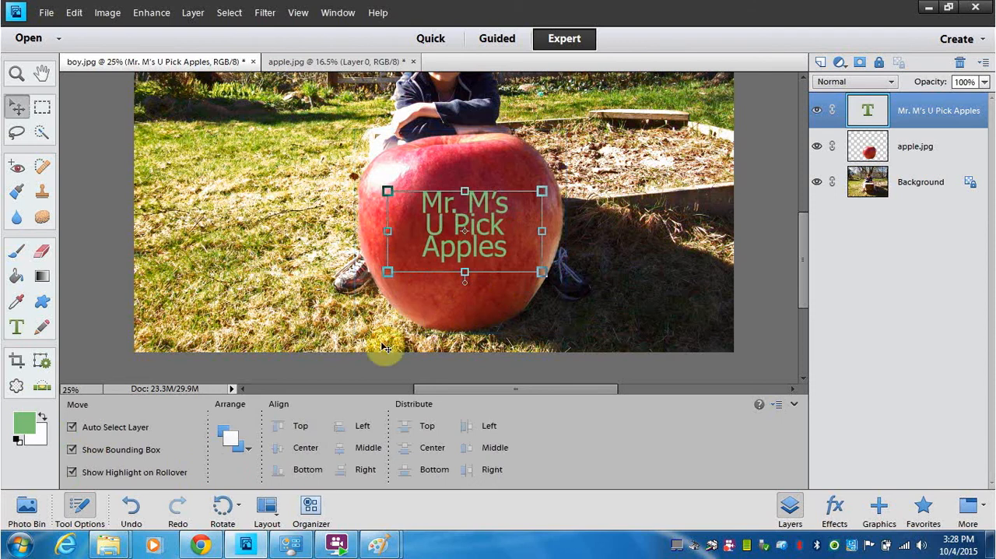
Step: Apply a horizontal Arc warp to the apple lettering and shift the warped text slightly down the apple
double_click(479, 220)
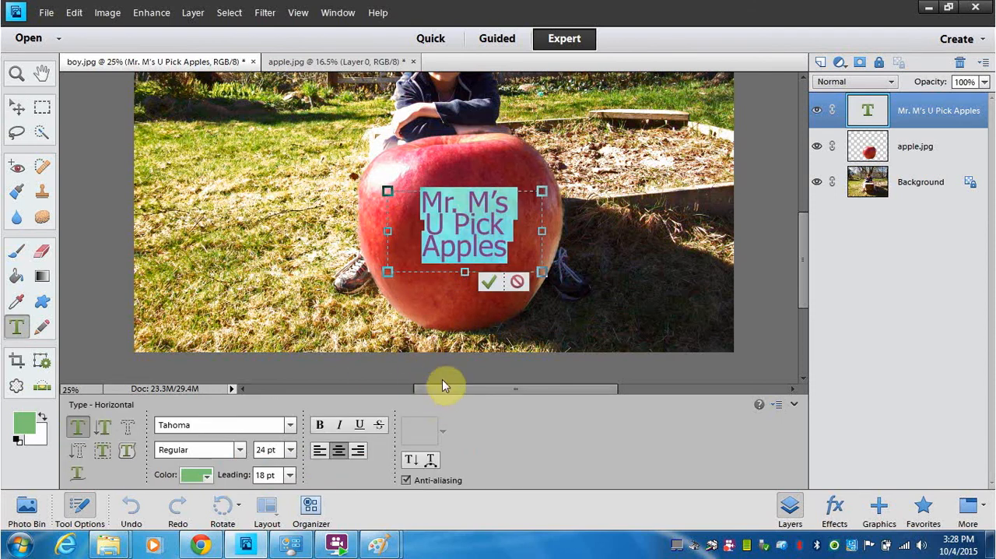
click(432, 461)
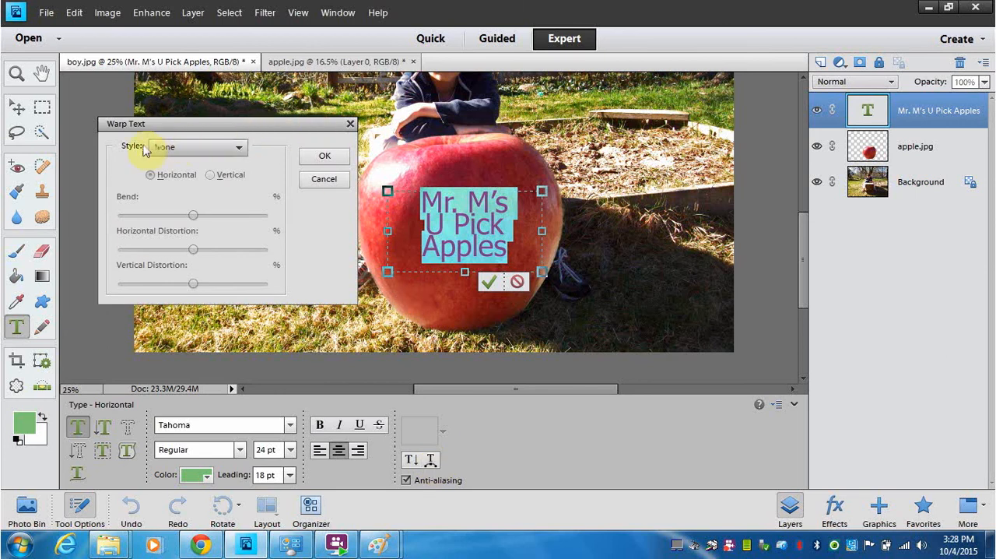
click(242, 152)
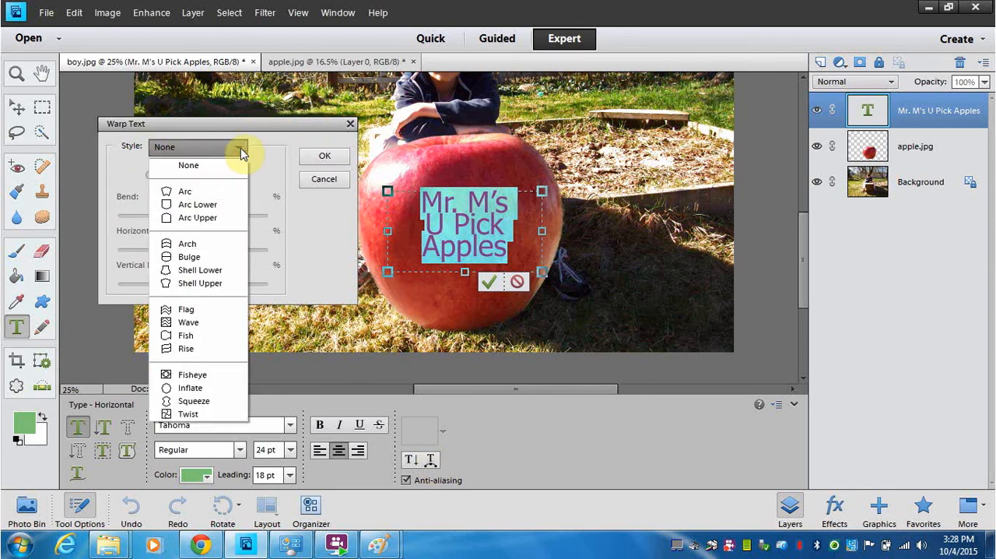
click(201, 193)
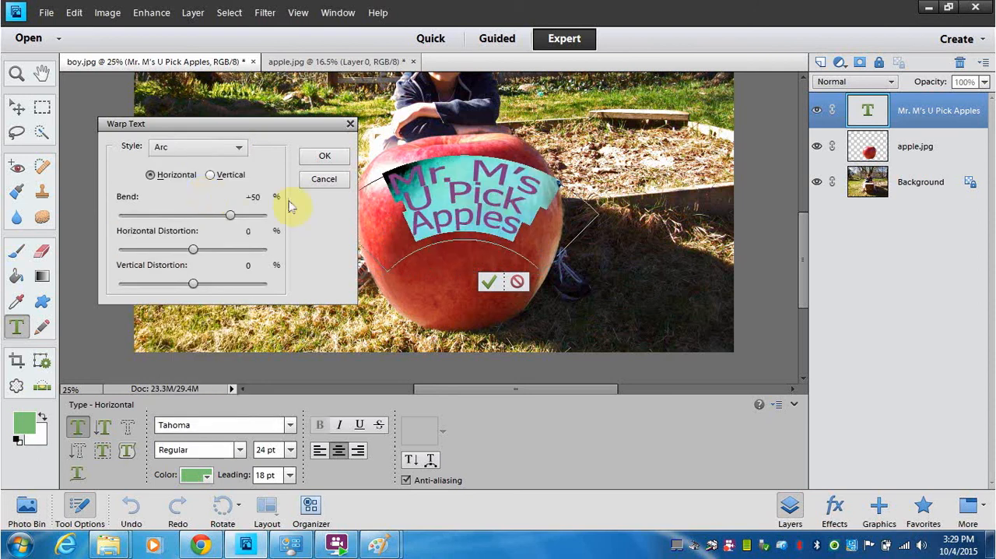
drag(466, 164, 459, 198)
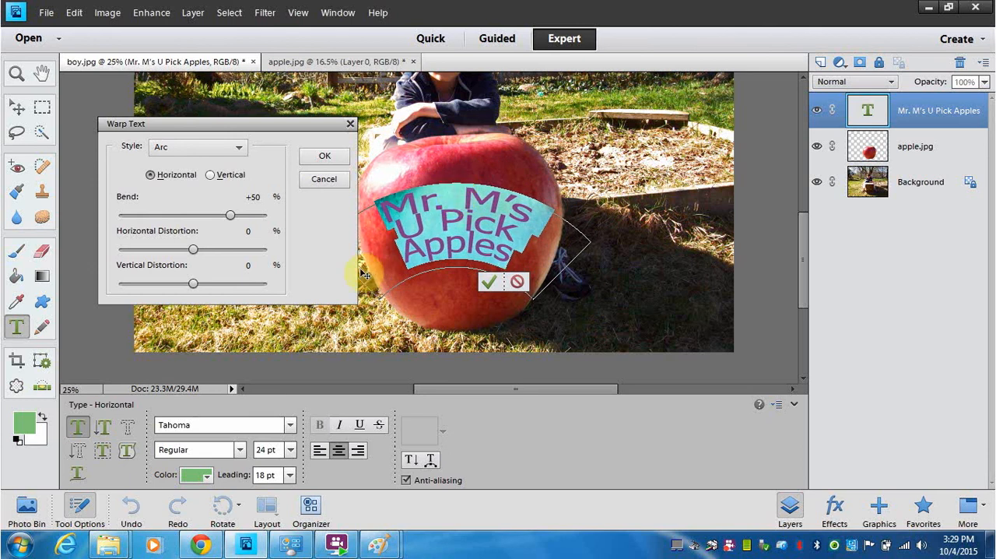
Step: Set the text warp's bend to +58% and its vertical distortion to -11%, then commit the lettering
drag(229, 220, 237, 217)
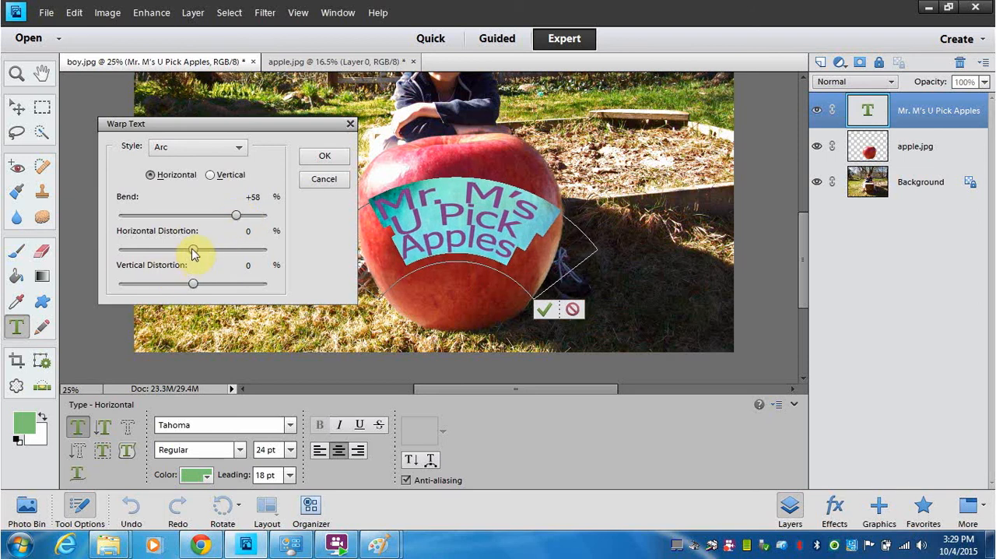
drag(192, 251, 184, 279)
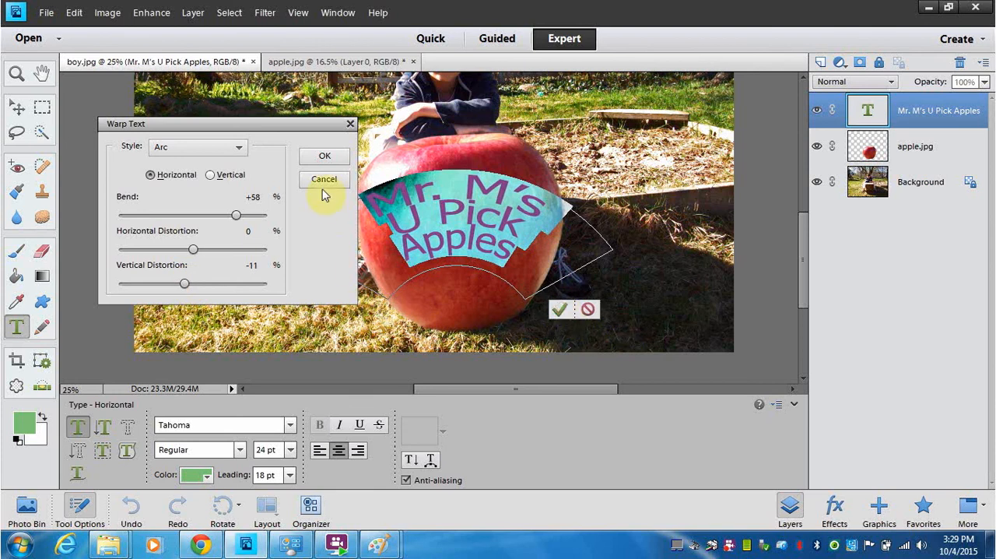
click(323, 155)
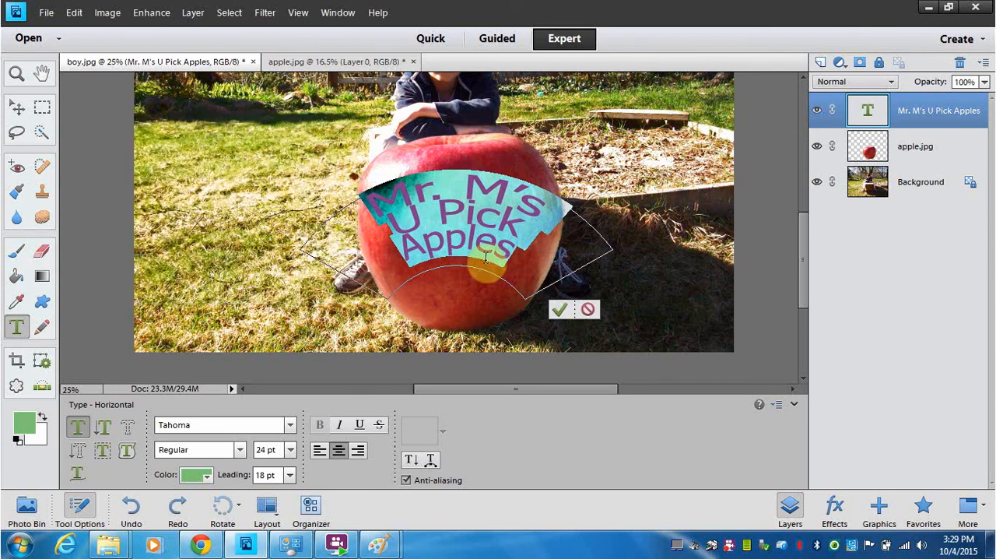
click(555, 311)
Step: Move the warped lettering down so it sits around the middle of the apple
key(v)
click(476, 212)
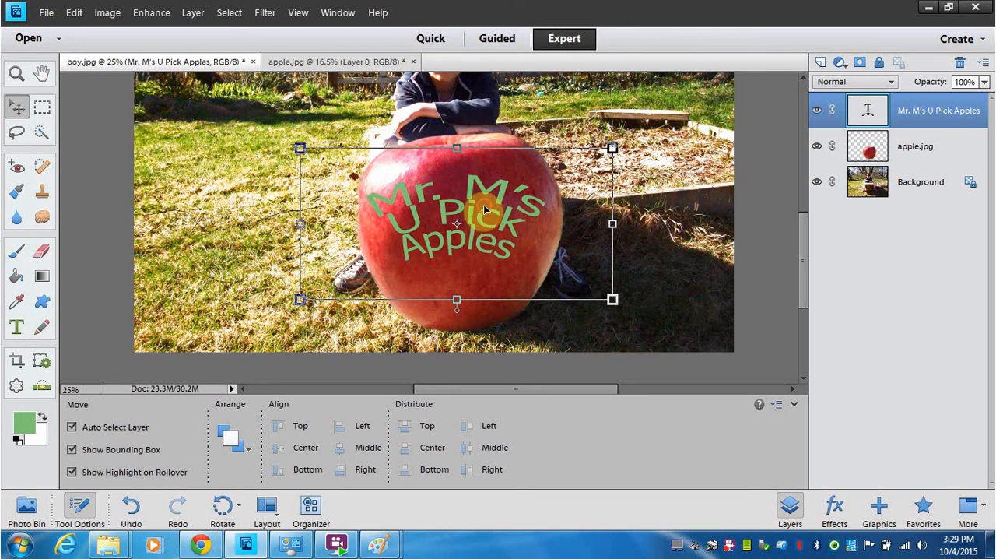
drag(483, 205, 485, 228)
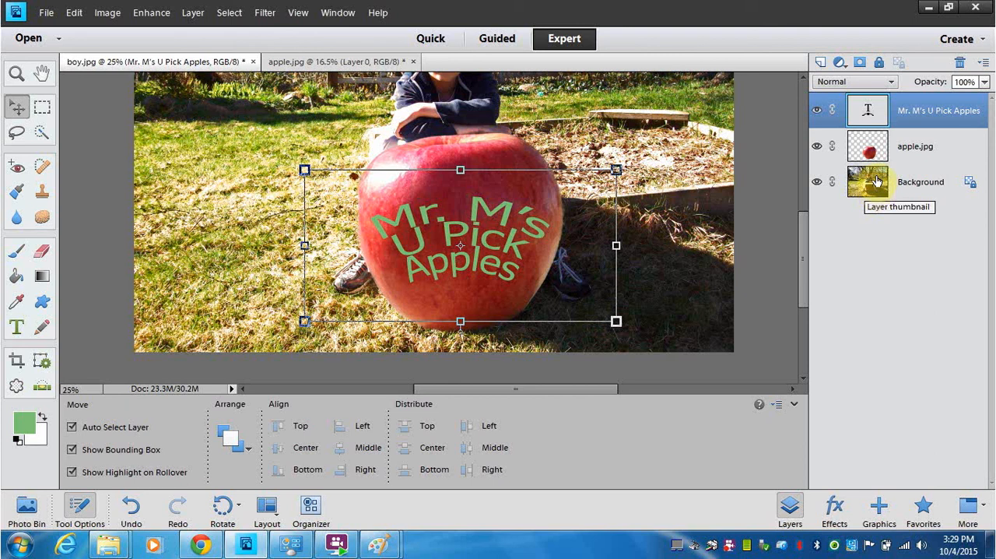
Step: Hide and show the text layer and the apple.jpg layer to check what each contributes to the image
click(817, 115)
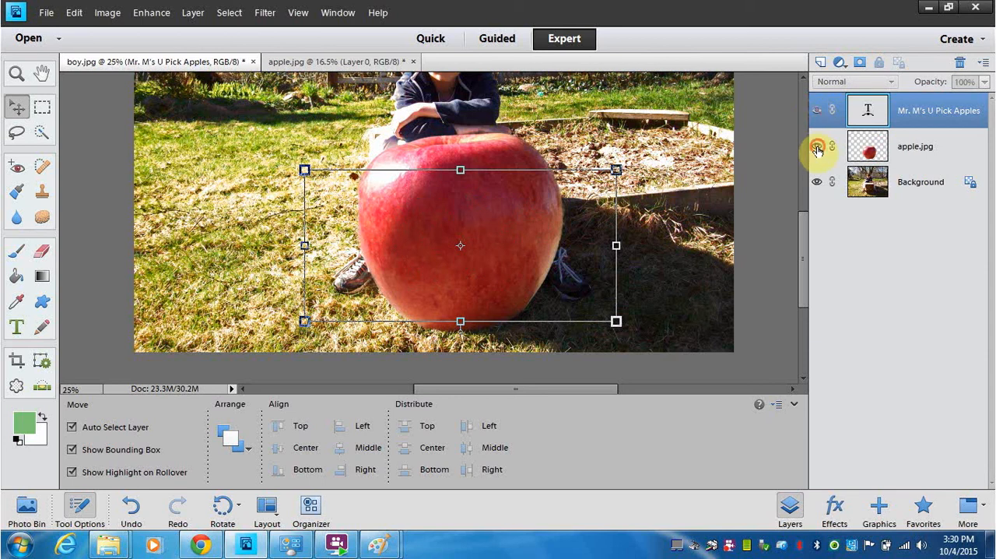
click(817, 148)
click(817, 148)
click(817, 110)
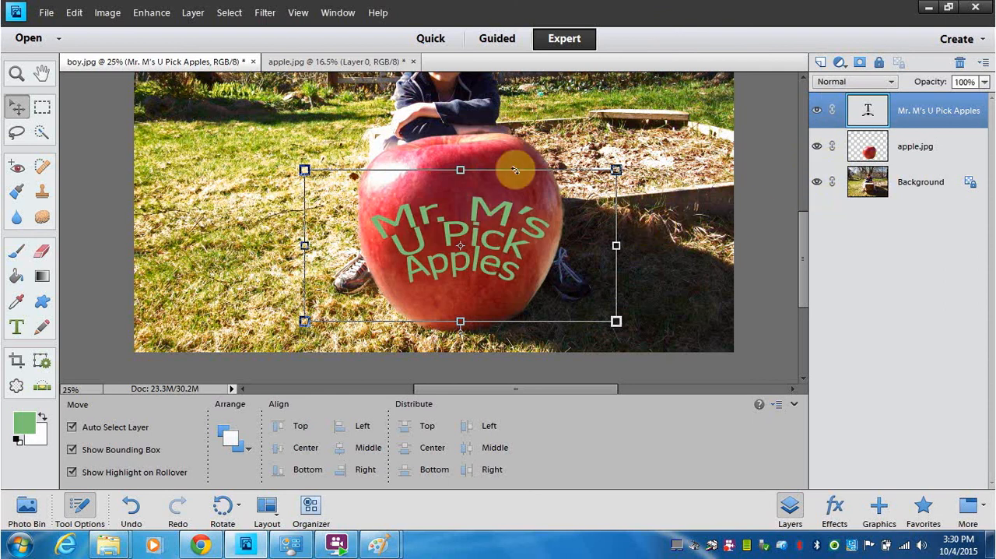
Step: Select the apple.jpg layer and save the image as boy in Photoshop PSD format with layers in the boyapple folder
click(904, 156)
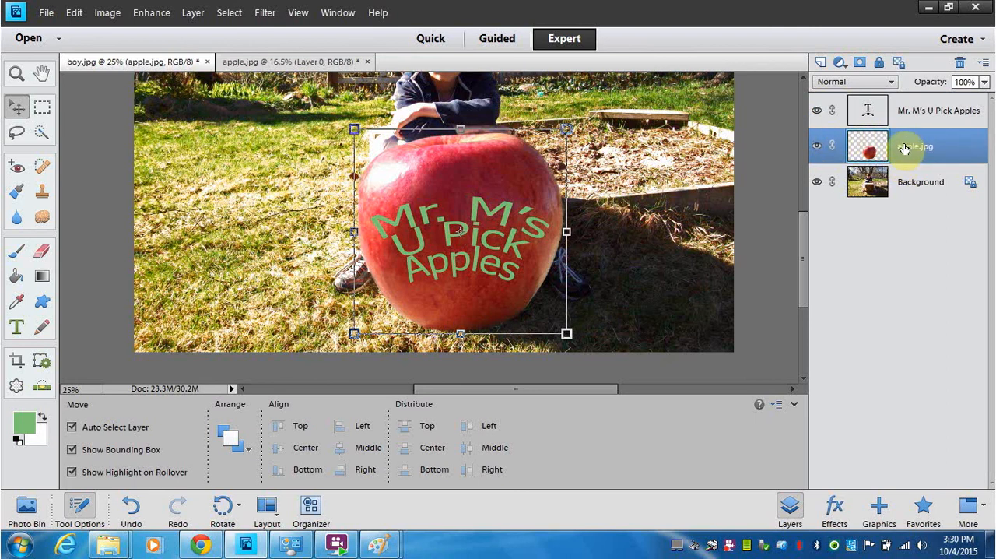
scroll(804, 234, up, 5)
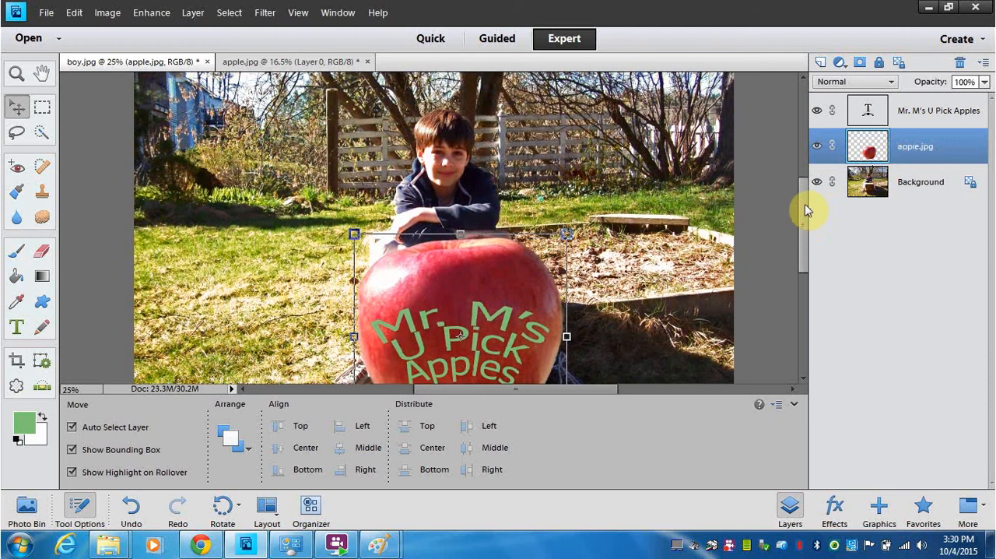
drag(808, 221, 808, 224)
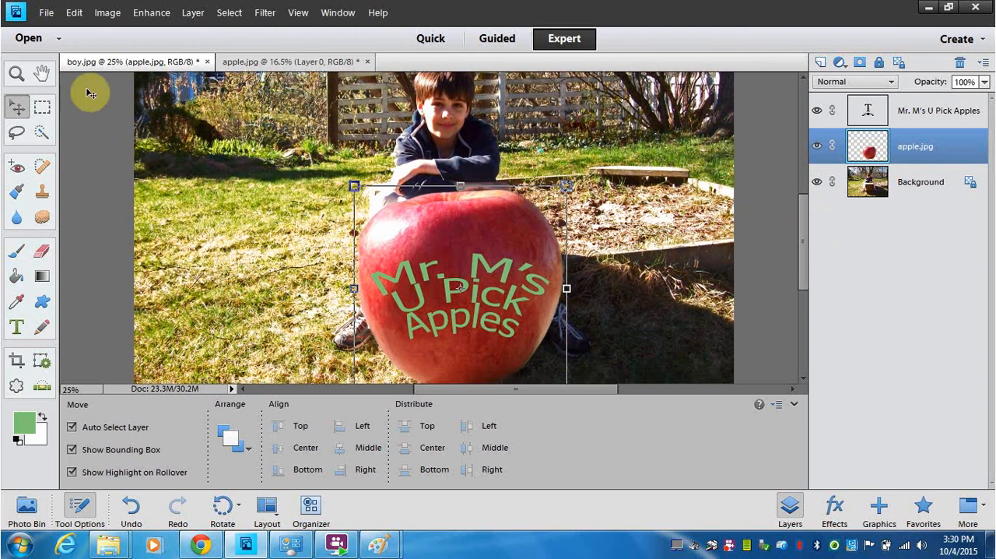
click(47, 13)
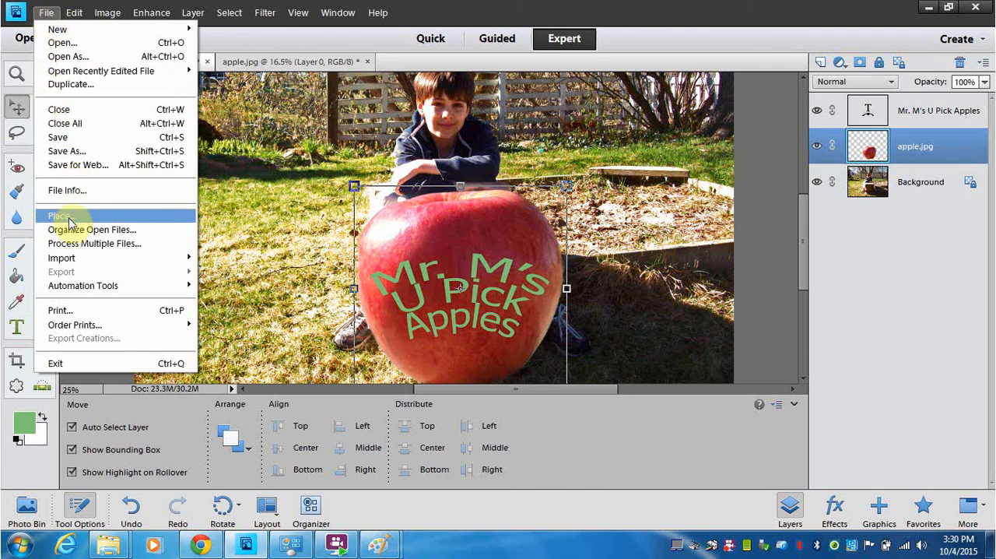
click(75, 153)
click(549, 226)
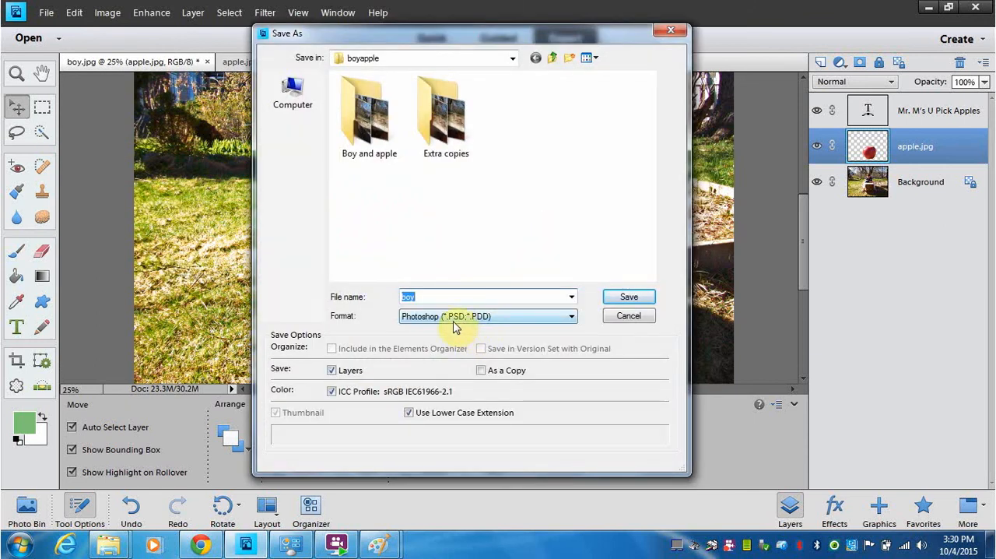
click(634, 299)
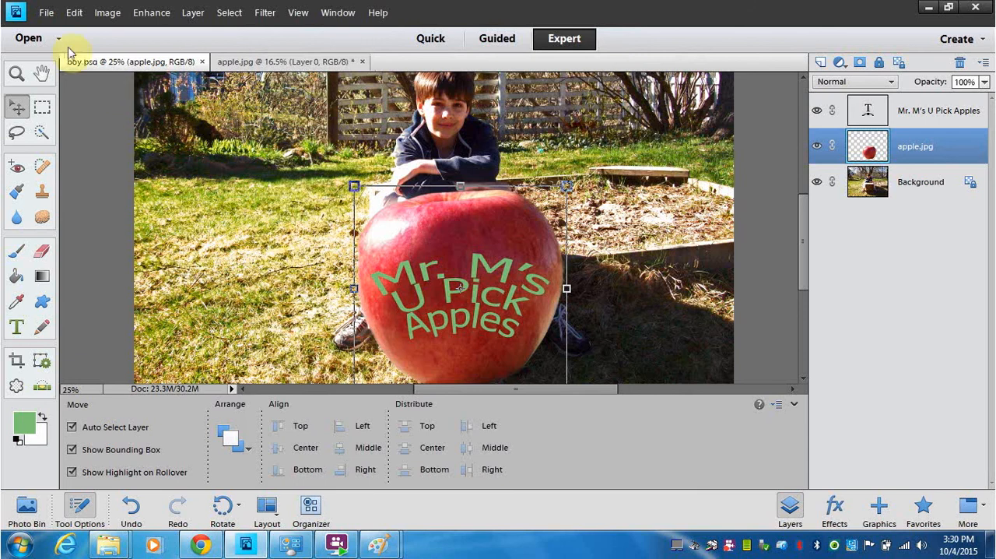
Step: Save a PNG copy of the image as boy.png in the boyapple folder with interlace set to None
click(45, 16)
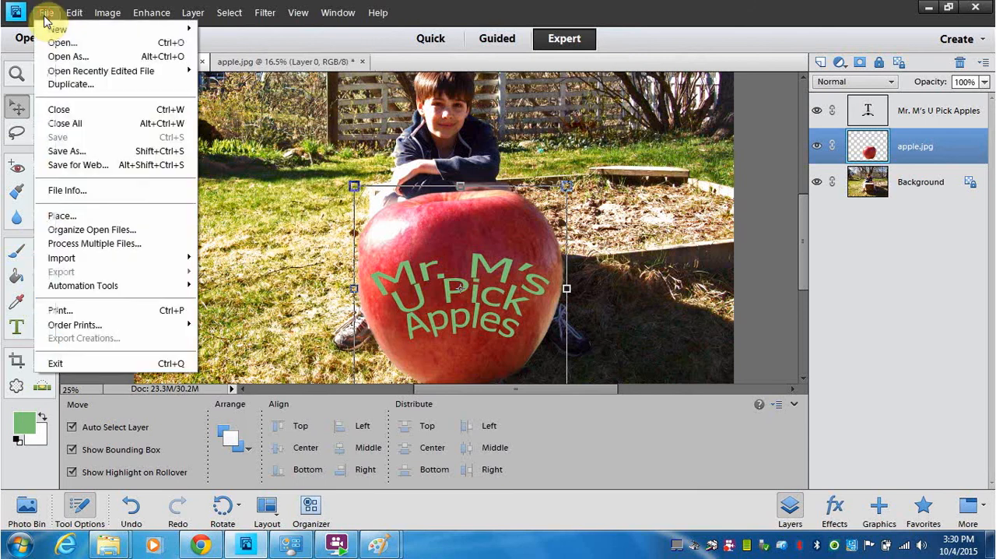
click(74, 151)
click(549, 224)
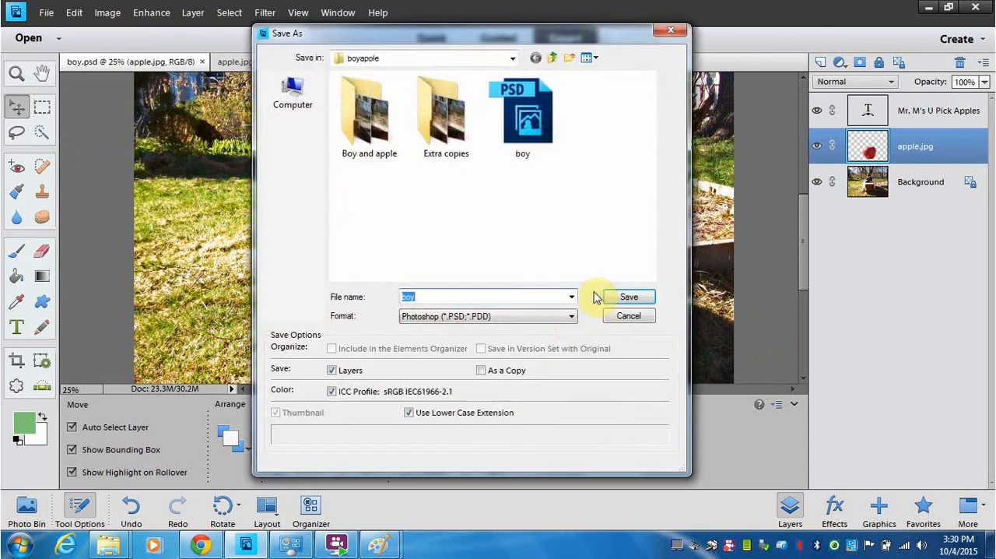
click(570, 319)
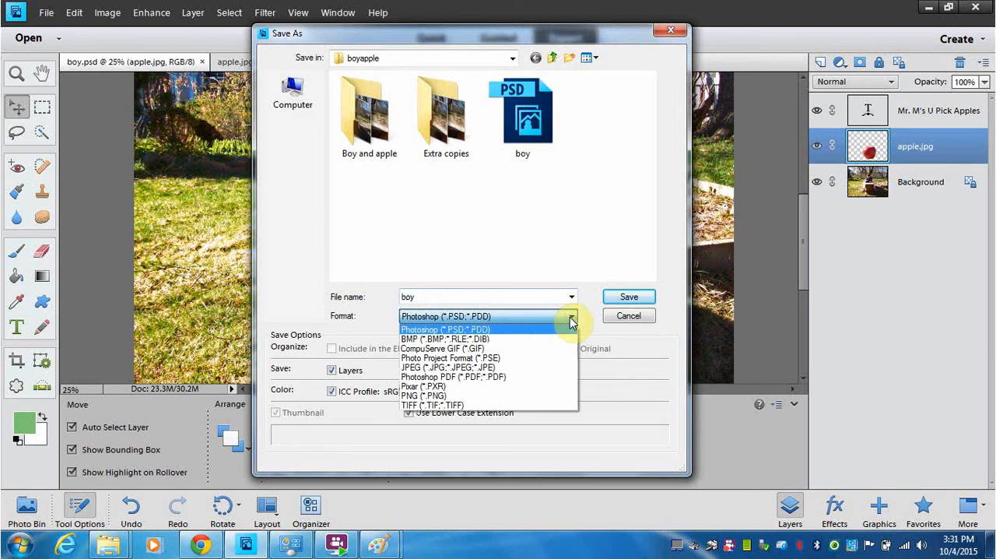
click(445, 397)
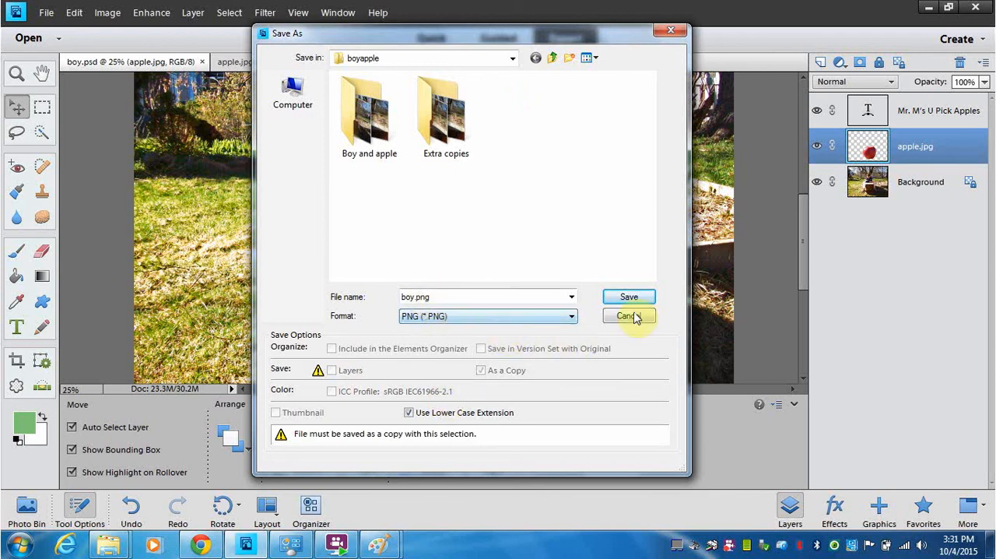
click(612, 300)
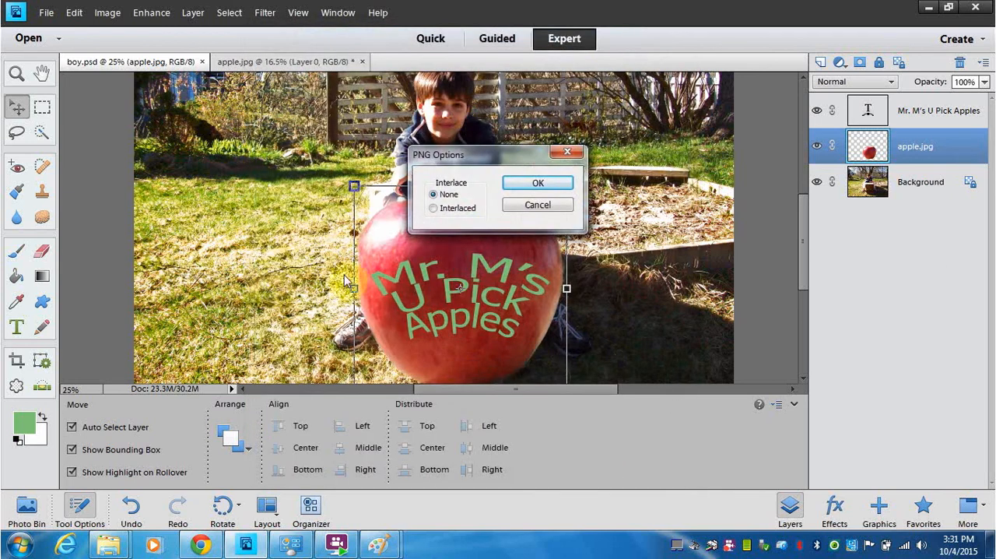
click(548, 183)
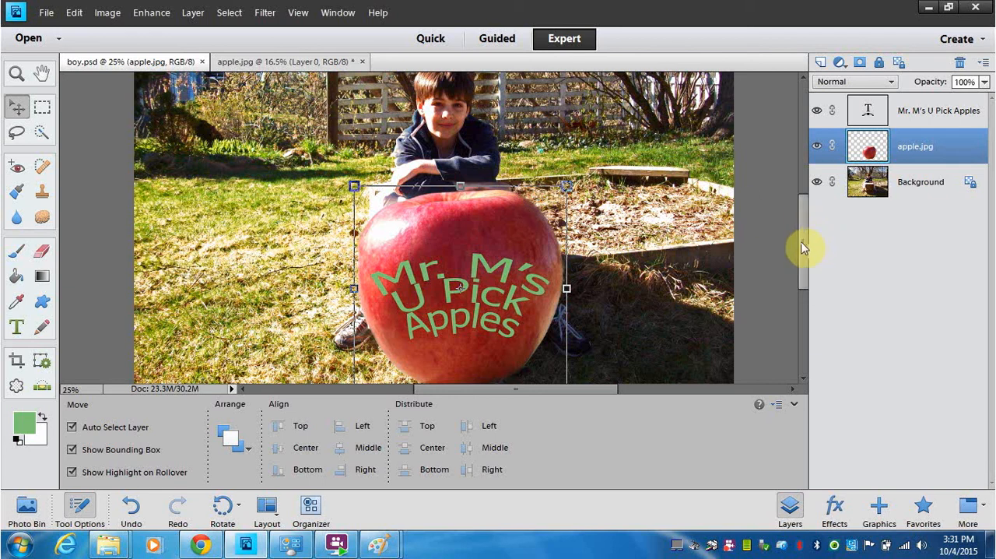
mouse_move(805, 249)
mouse_down()
mouse_move(802, 219)
mouse_move(805, 251)
mouse_up()
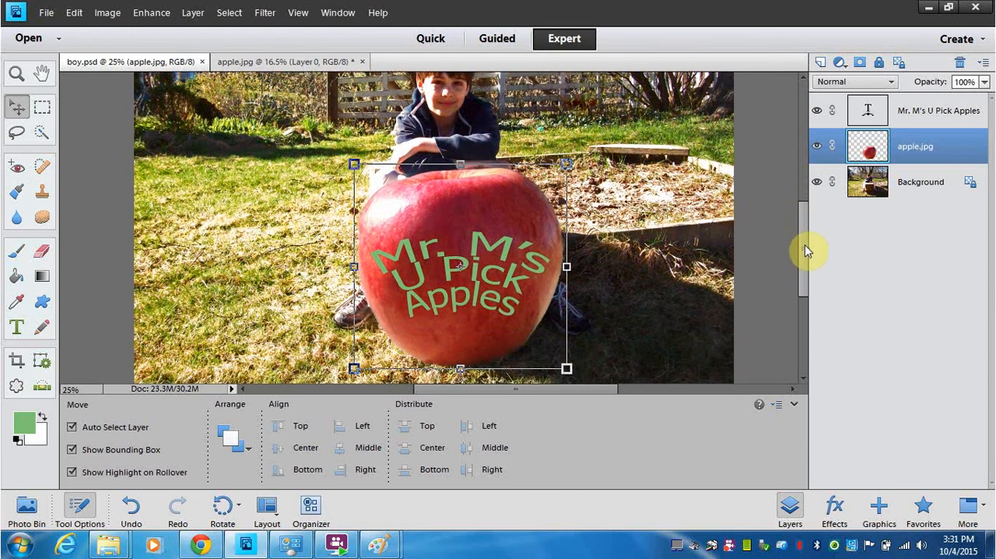